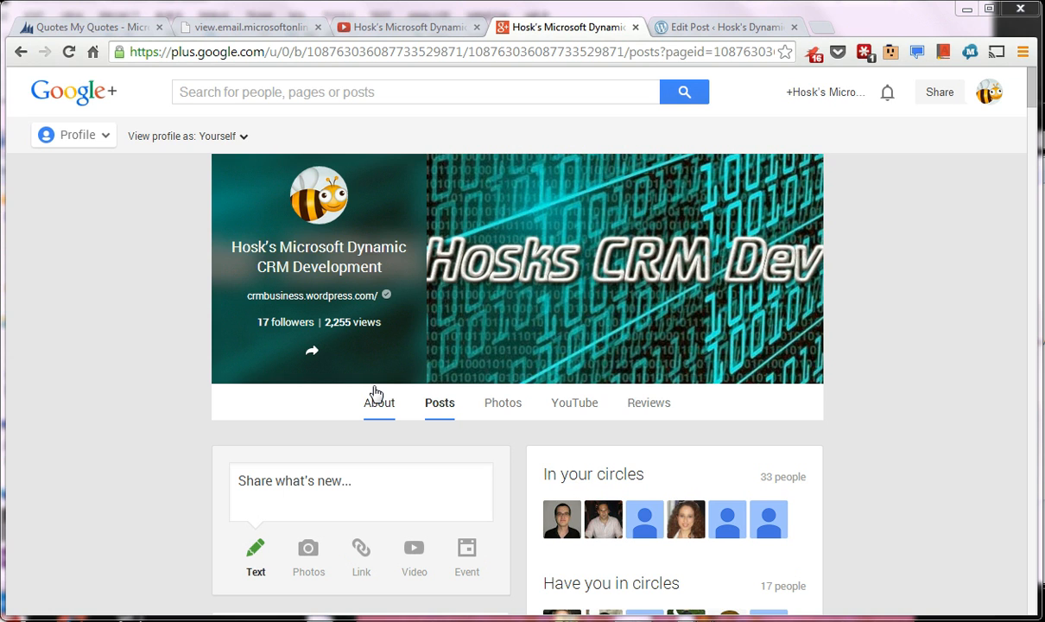
- Review the Dynamics CRM Online trial expiry email, including the purchase terms and the trial end date under Account Information
{"action": "left_click", "coordinate": [259, 27]}
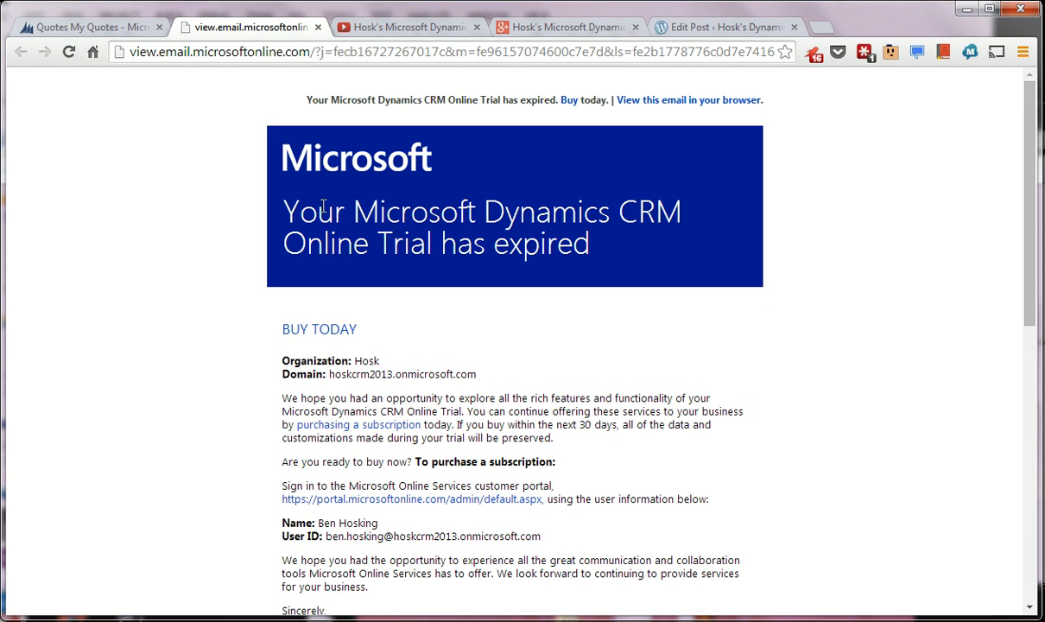
{"action": "scroll", "coordinate": [312, 206], "scroll_direction": "down", "scroll_amount": 1}
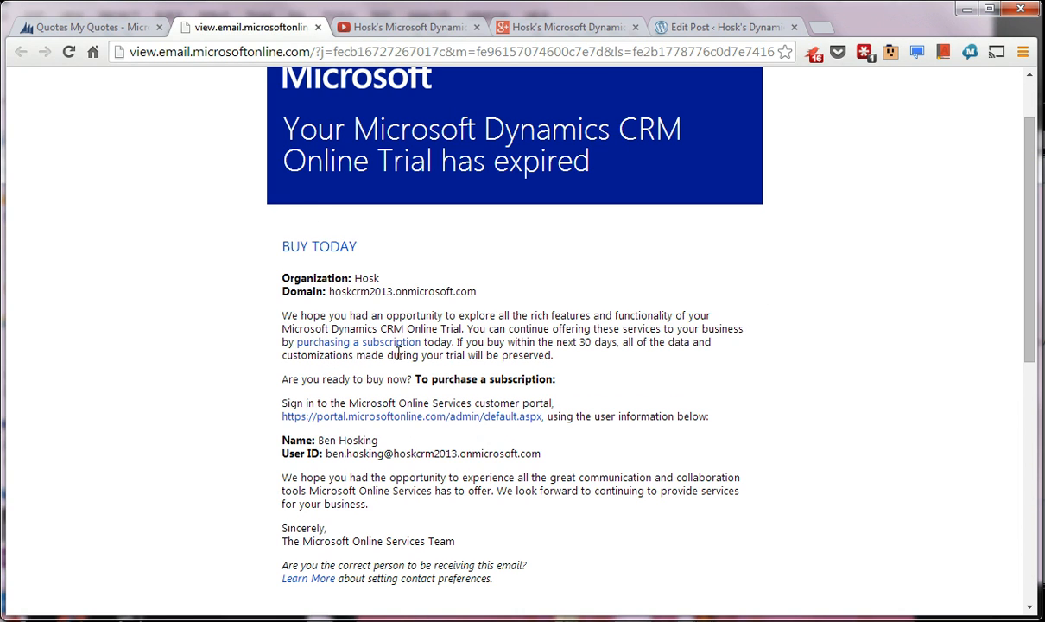
{"action": "scroll", "coordinate": [445, 441], "scroll_direction": "down", "scroll_amount": 3}
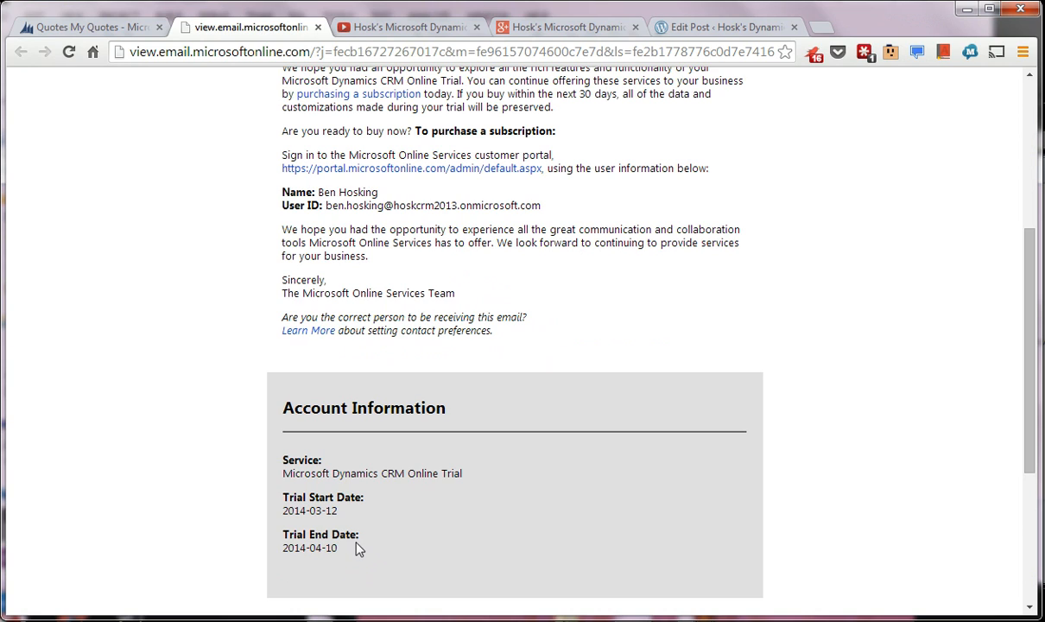
{"action": "left_click_drag", "start_coordinate": [346, 548], "coordinate": [304, 537]}
{"action": "left_click", "coordinate": [396, 509]}
{"action": "scroll", "coordinate": [397, 509], "scroll_direction": "up", "scroll_amount": 3}
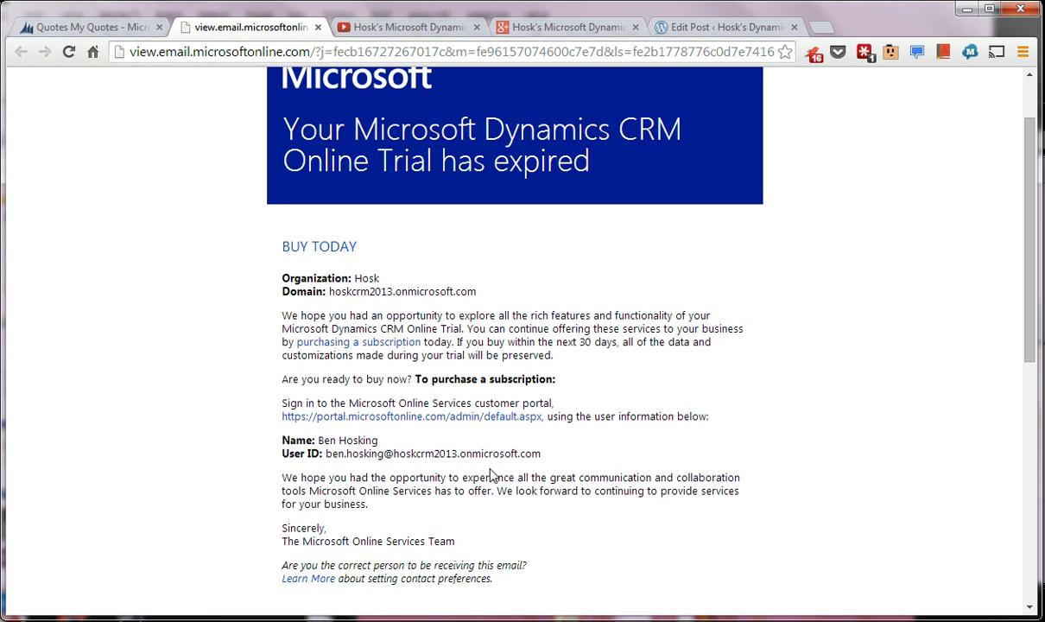
- Open Hosks Solution from the Solutions list in Dynamics CRM and reposition its window so all components are in view
{"action": "key", "text": "ctrl+1"}
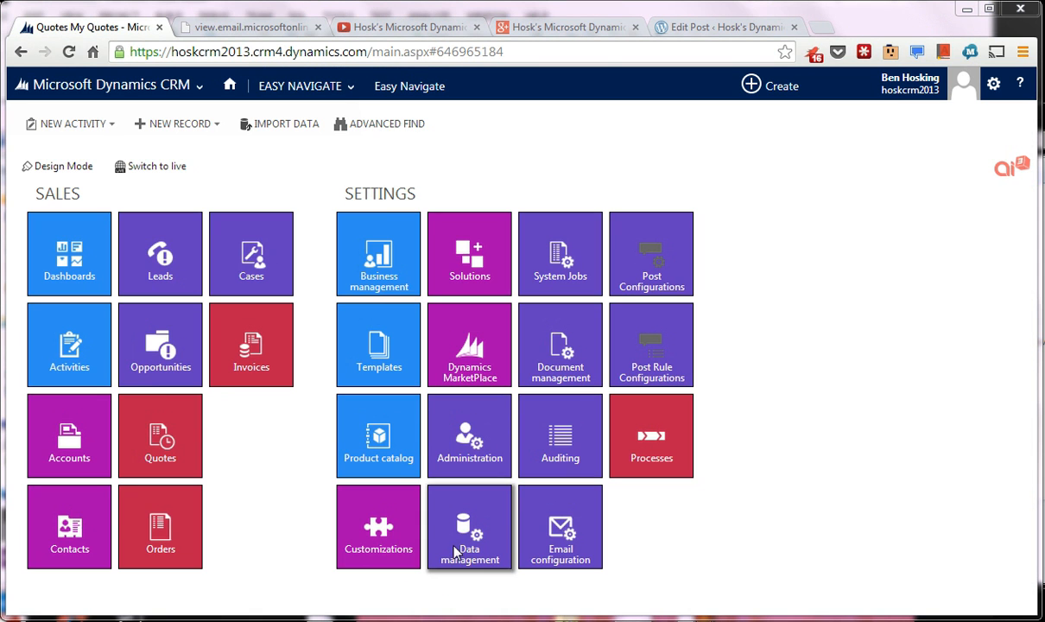
{"action": "left_click", "coordinate": [466, 274]}
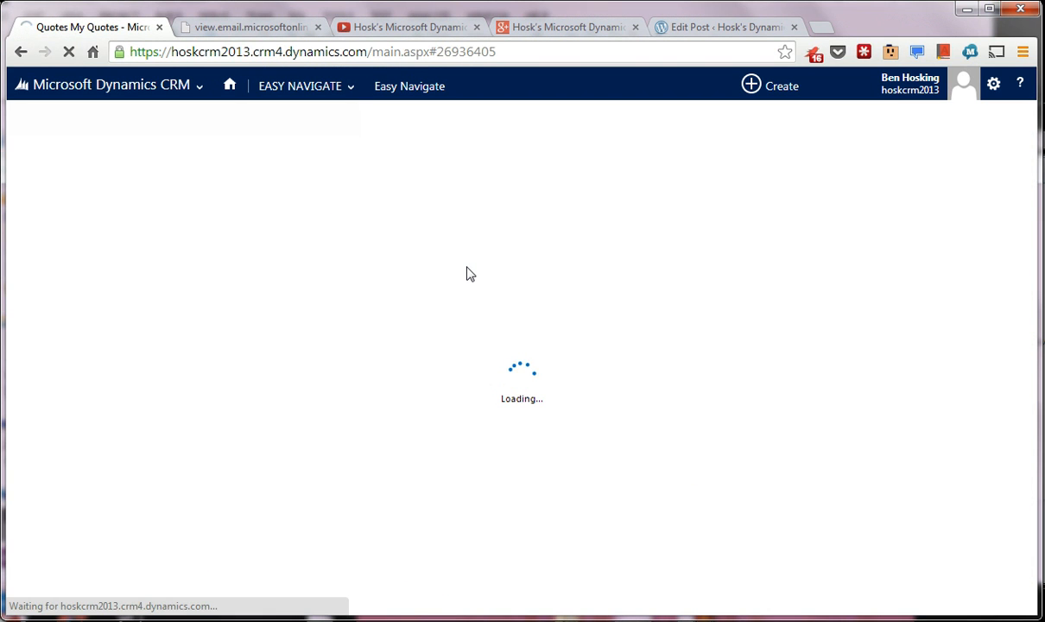
{"action": "double_click", "coordinate": [112, 247]}
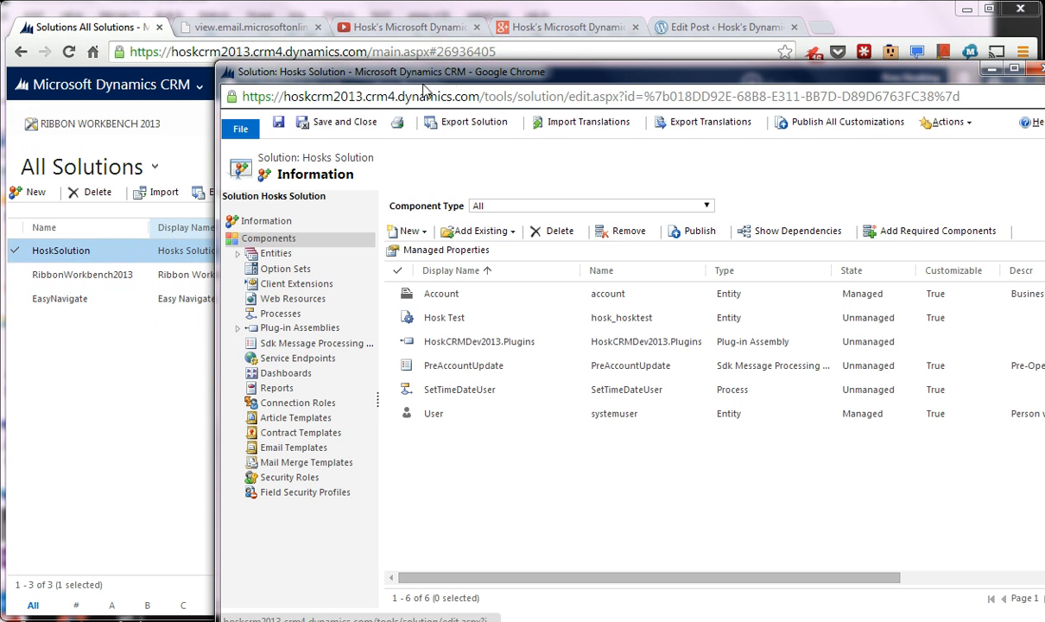
{"action": "left_click_drag", "start_coordinate": [427, 73], "coordinate": [405, 54]}
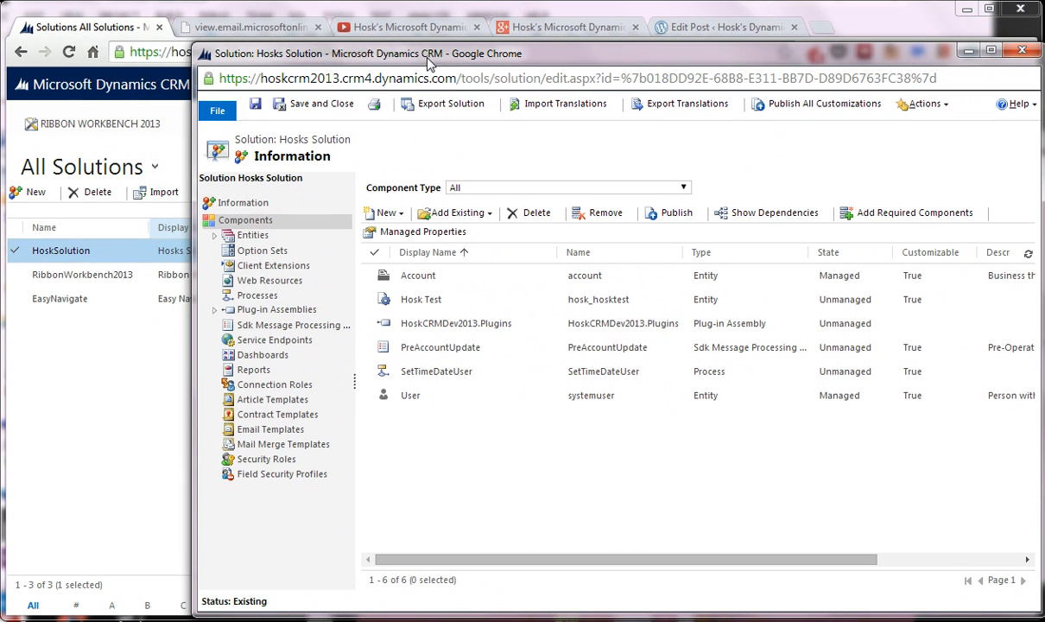
{"action": "left_click_drag", "start_coordinate": [427, 58], "coordinate": [339, 44]}
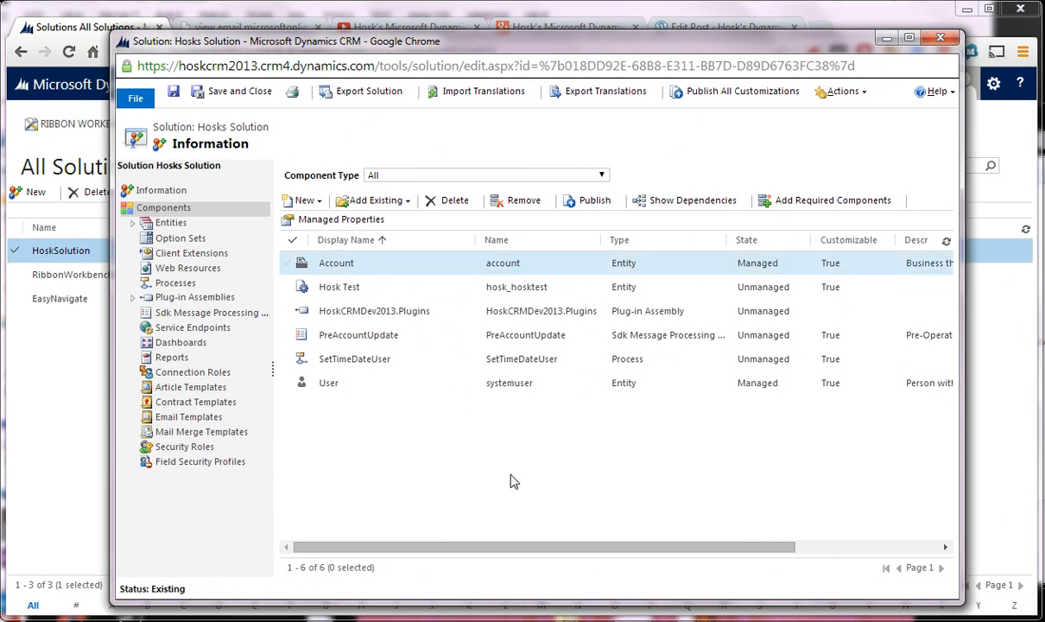
- Switch to Windows Explorer and browse to the Solutions folder in C:\Projects\CRM 2013
{"action": "left_click", "coordinate": [141, 620]}
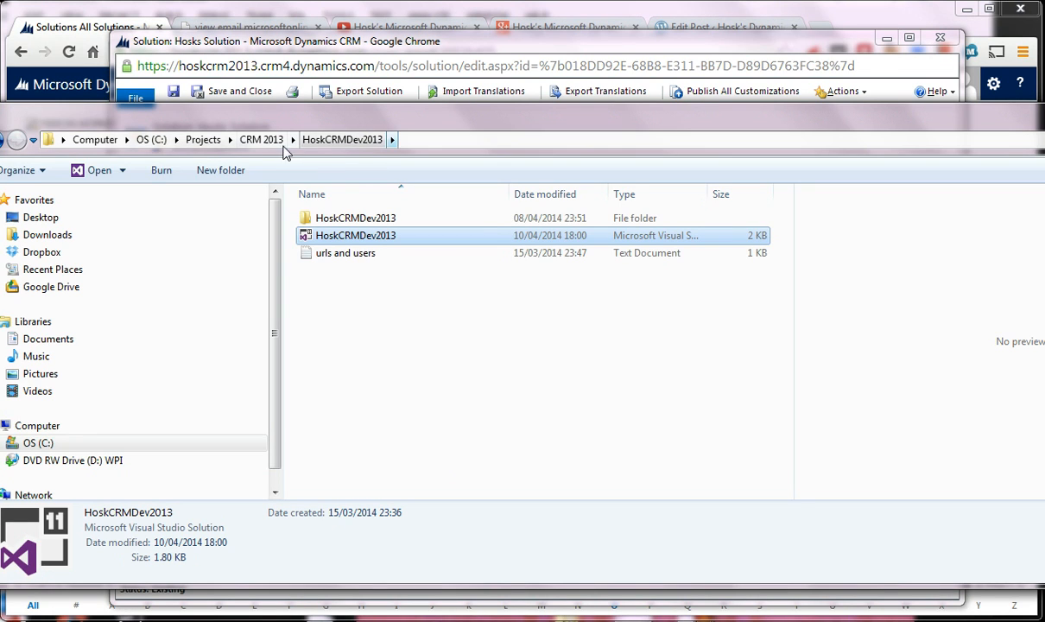
{"action": "left_click", "coordinate": [204, 142]}
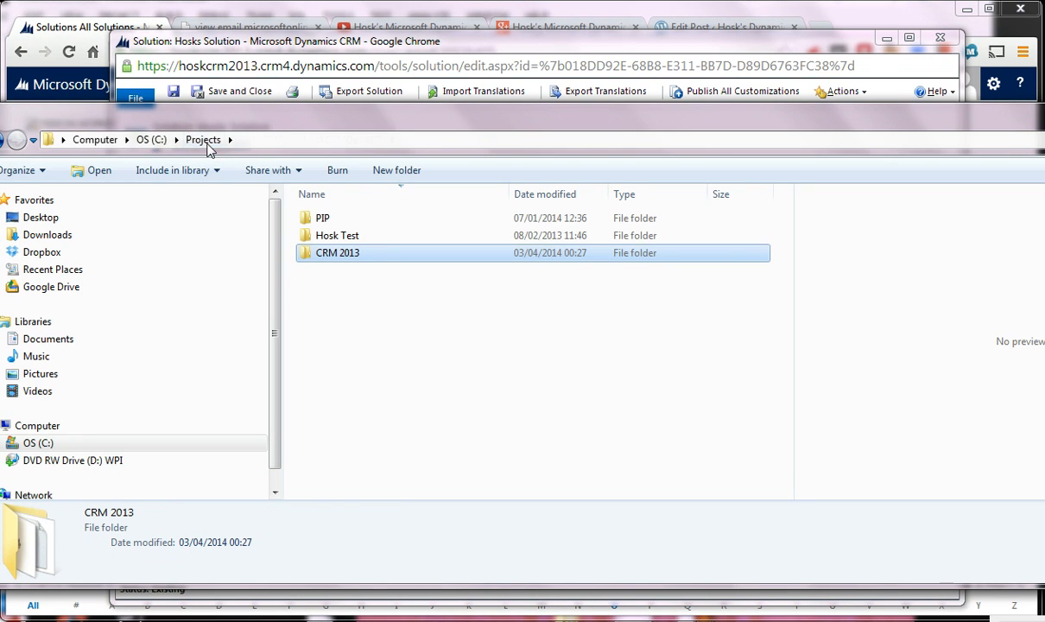
{"action": "double_click", "coordinate": [332, 252]}
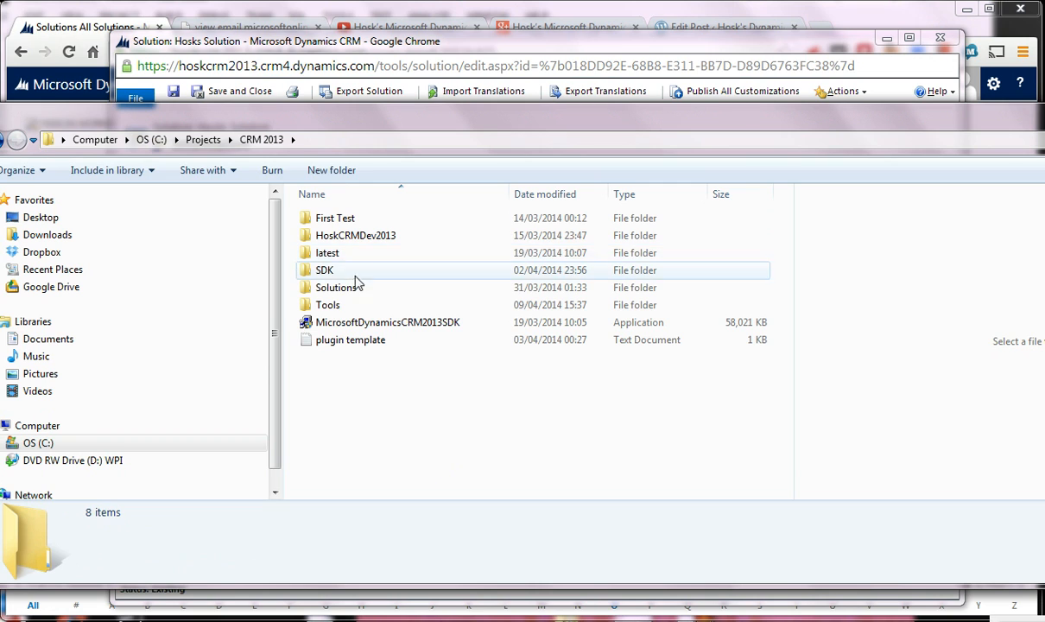
{"action": "left_click", "coordinate": [357, 288]}
{"action": "double_click", "coordinate": [357, 290]}
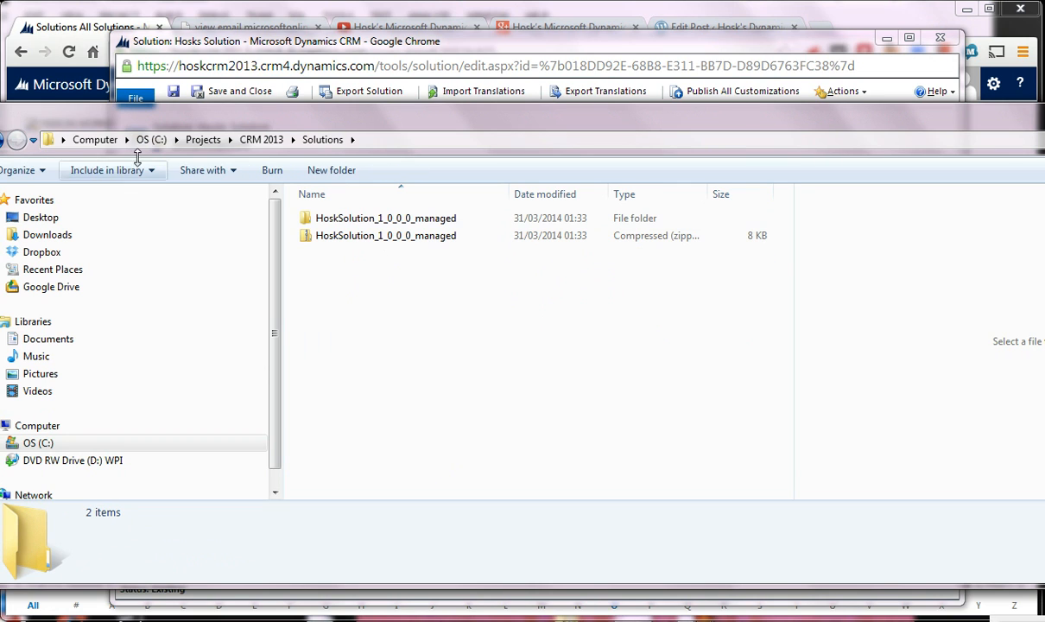
- Examine the managed solution packages, such as EasyNavigate and QuickViewMenu, in the Google Drive CRM 2013 Solutions folder, then minimise that window
{"action": "left_click", "coordinate": [167, 140]}
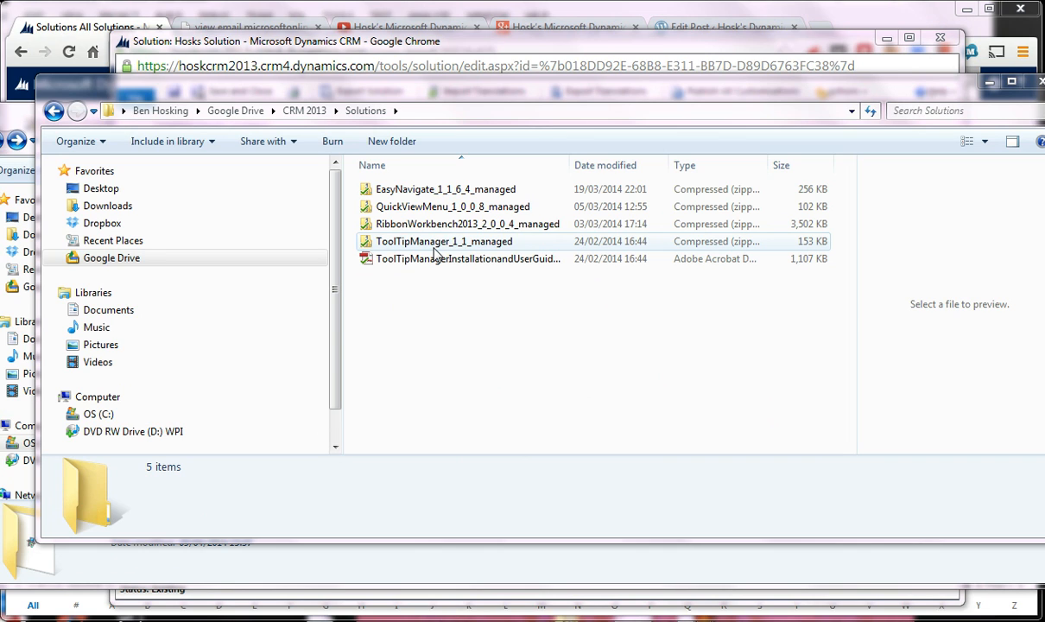
{"action": "left_click", "coordinate": [430, 188]}
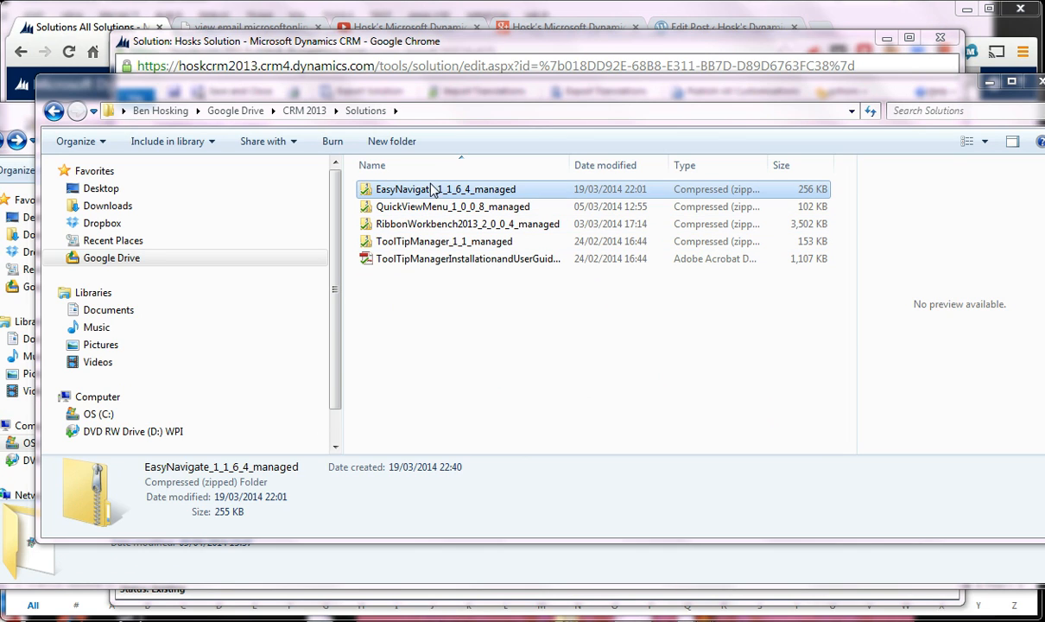
{"action": "left_click", "coordinate": [426, 207]}
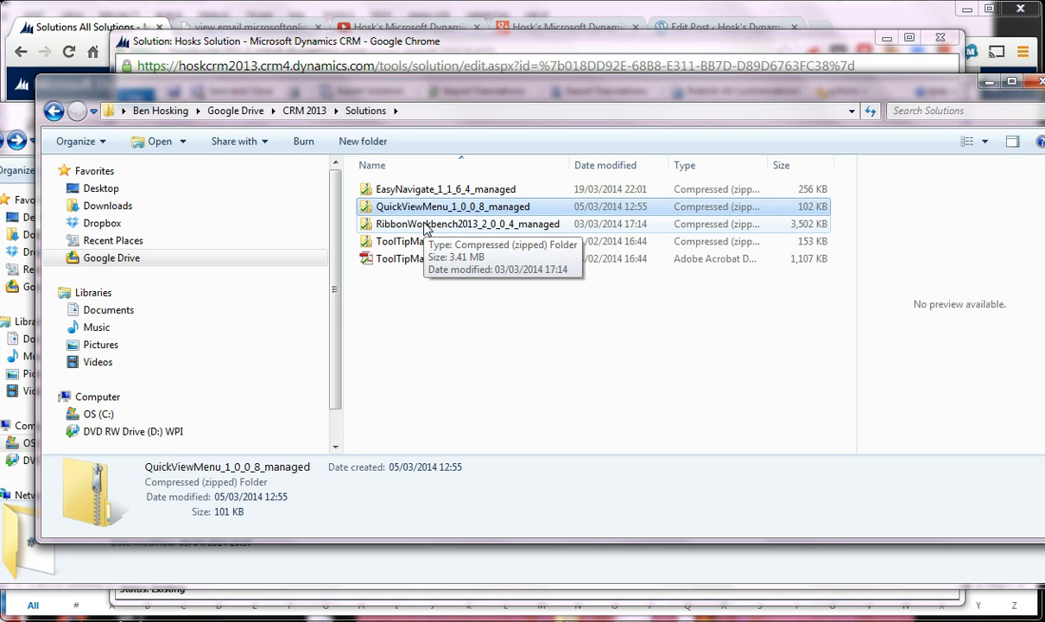
{"action": "left_click", "coordinate": [988, 82]}
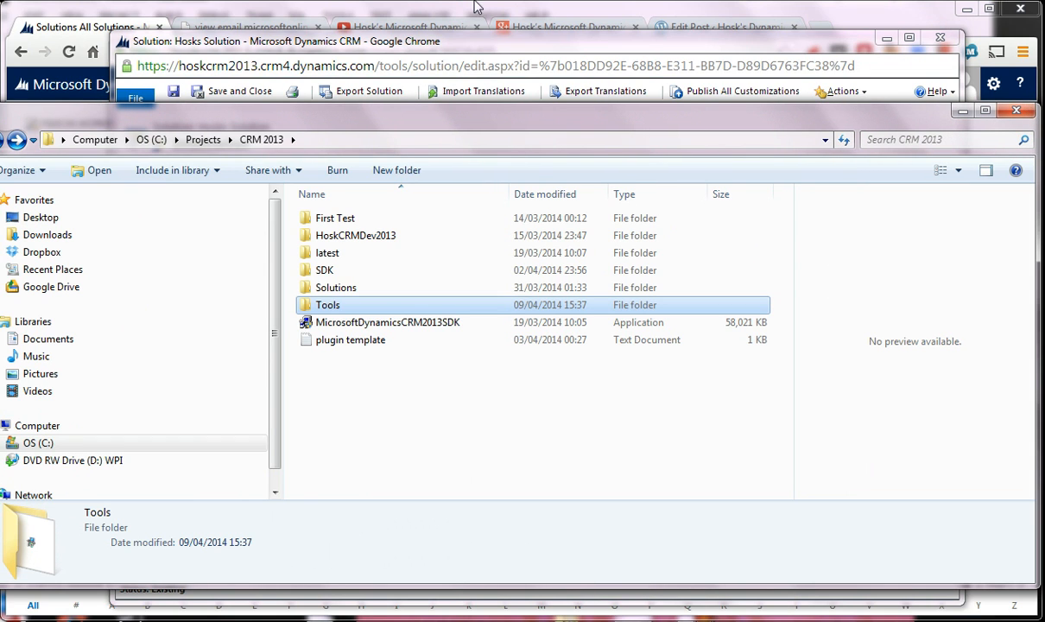
- Return to the All Solutions list in the browser, reopen HoskSolution and reposition its window
{"action": "left_click", "coordinate": [393, 17]}
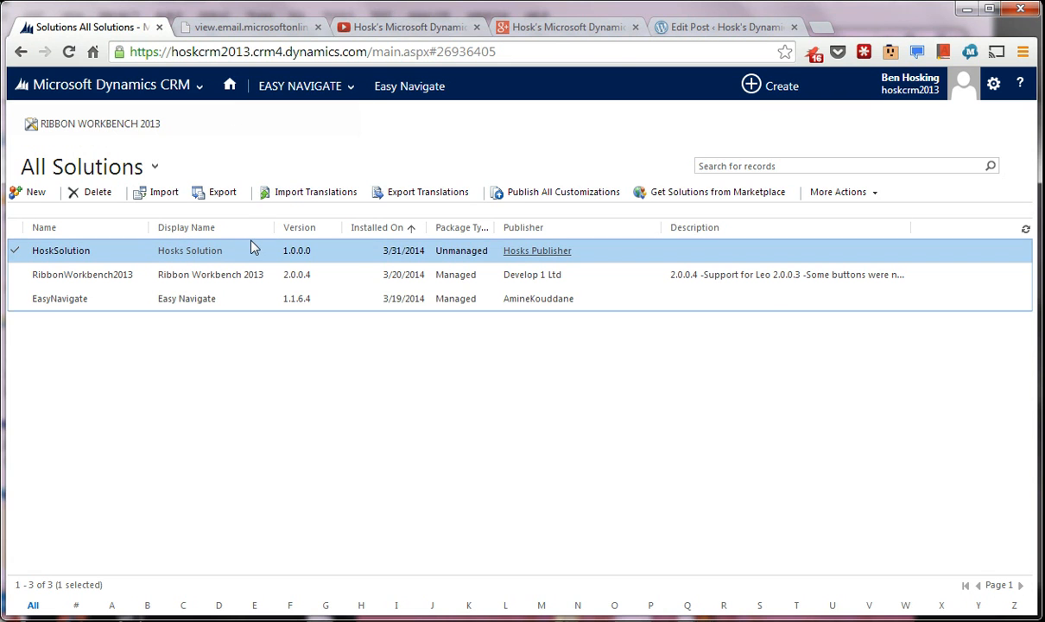
{"action": "double_click", "coordinate": [87, 250]}
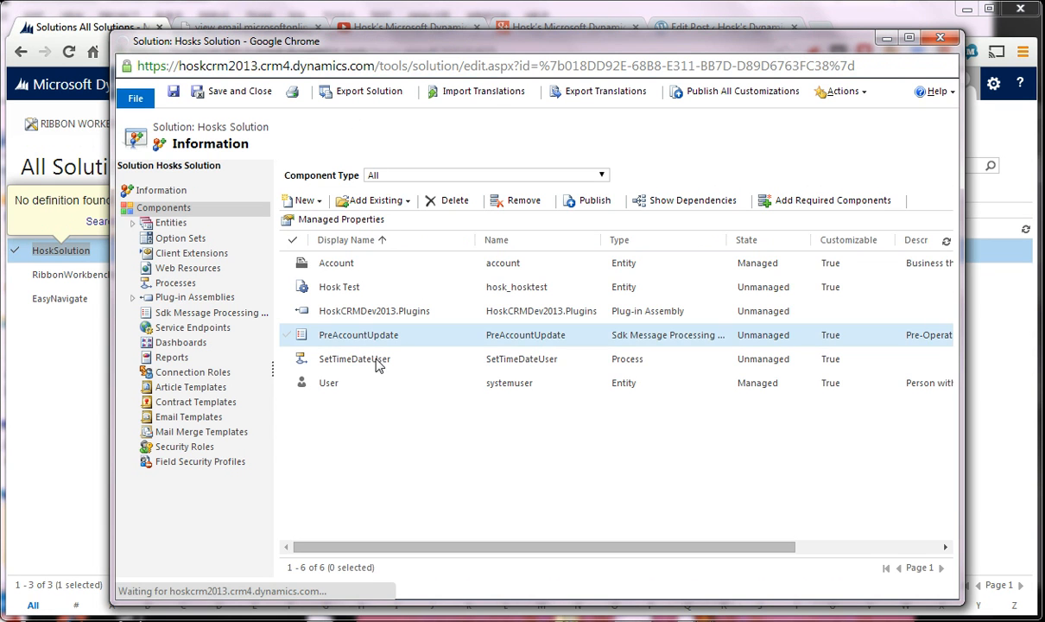
{"action": "left_click_drag", "start_coordinate": [475, 19], "coordinate": [402, 52]}
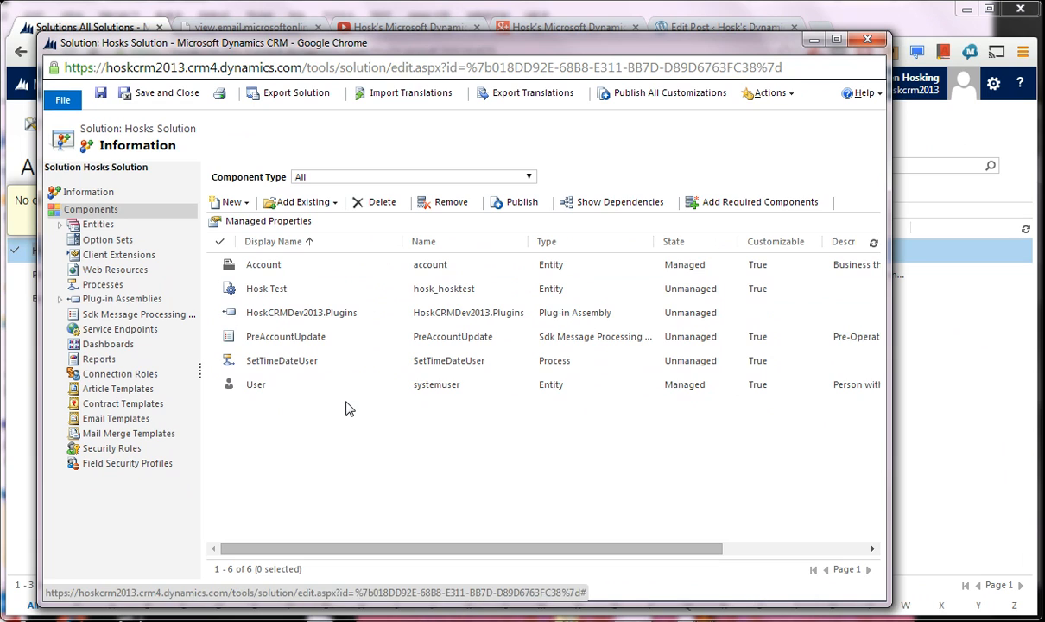
- Check the solution's existing components, including the User entity, SetTimeDateUser process, plug-in assembly and Hosk Test entity
{"action": "left_click", "coordinate": [275, 391]}
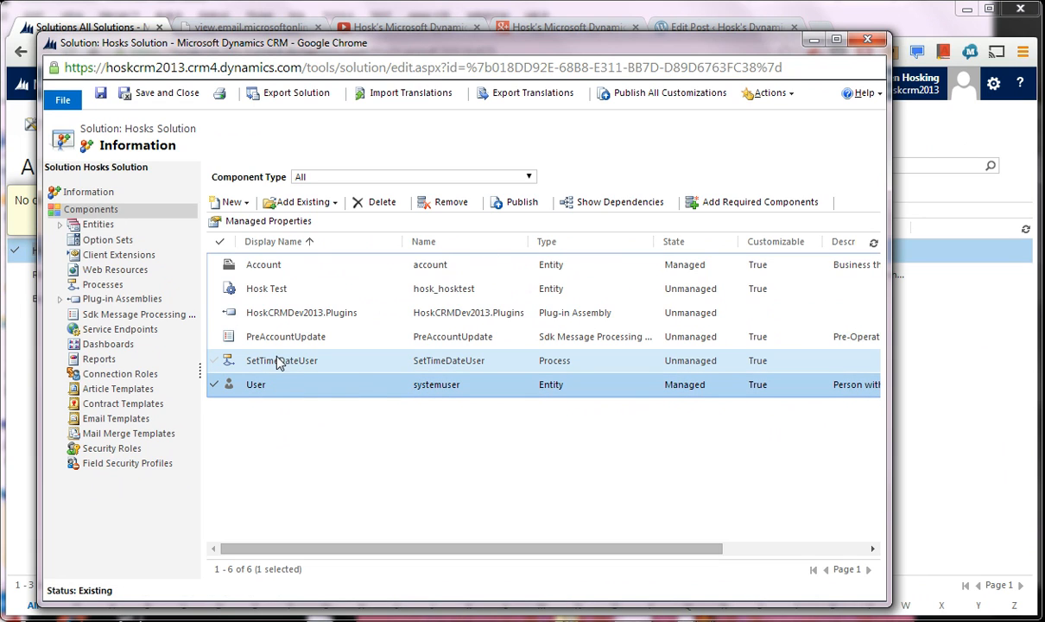
{"action": "left_click", "coordinate": [281, 362]}
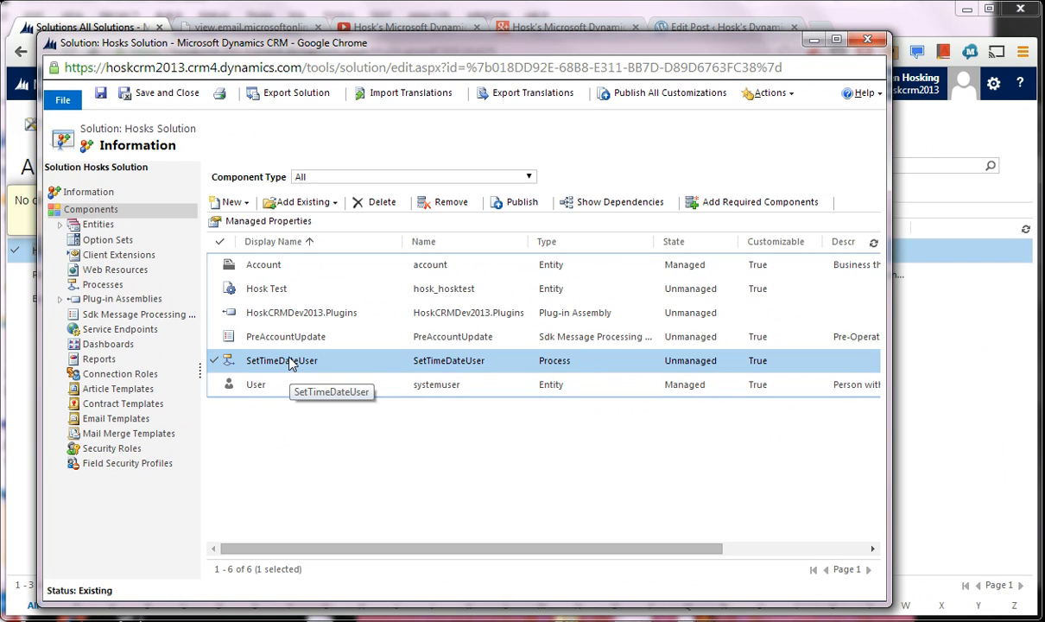
{"action": "left_click", "coordinate": [297, 313]}
{"action": "left_click", "coordinate": [299, 300]}
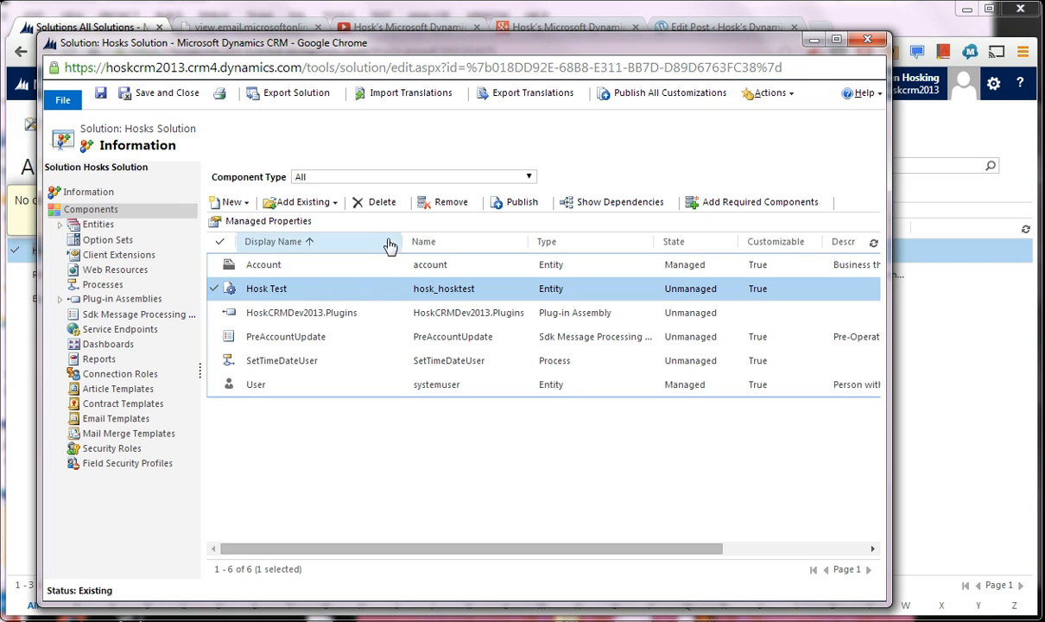
- Add the existing HoskAccount JavaScript web resource to Hosks Solution
{"action": "left_click", "coordinate": [304, 202]}
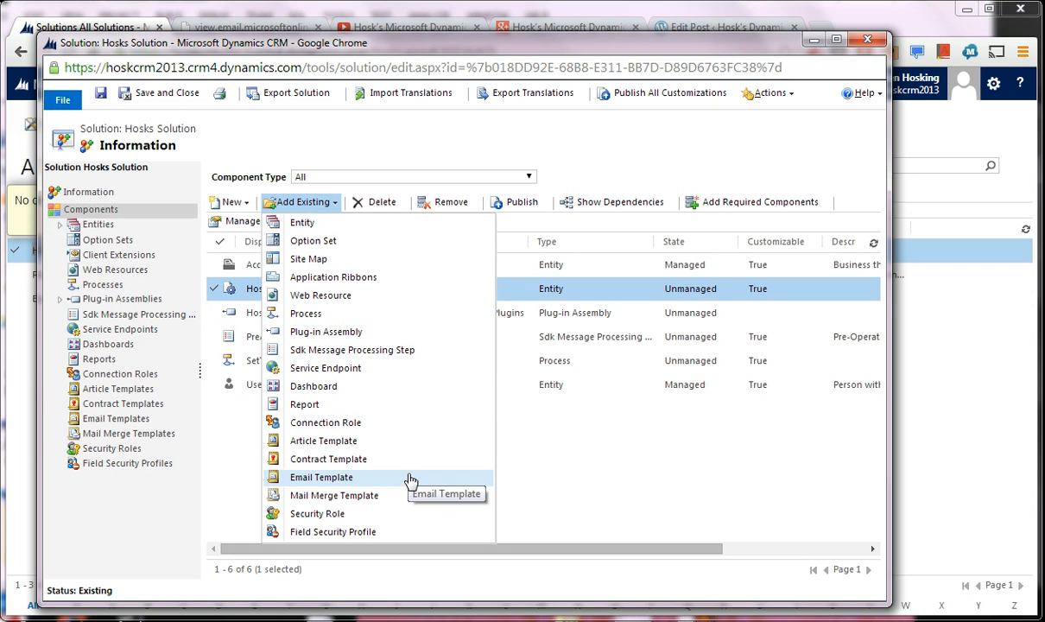
{"action": "left_click", "coordinate": [361, 297]}
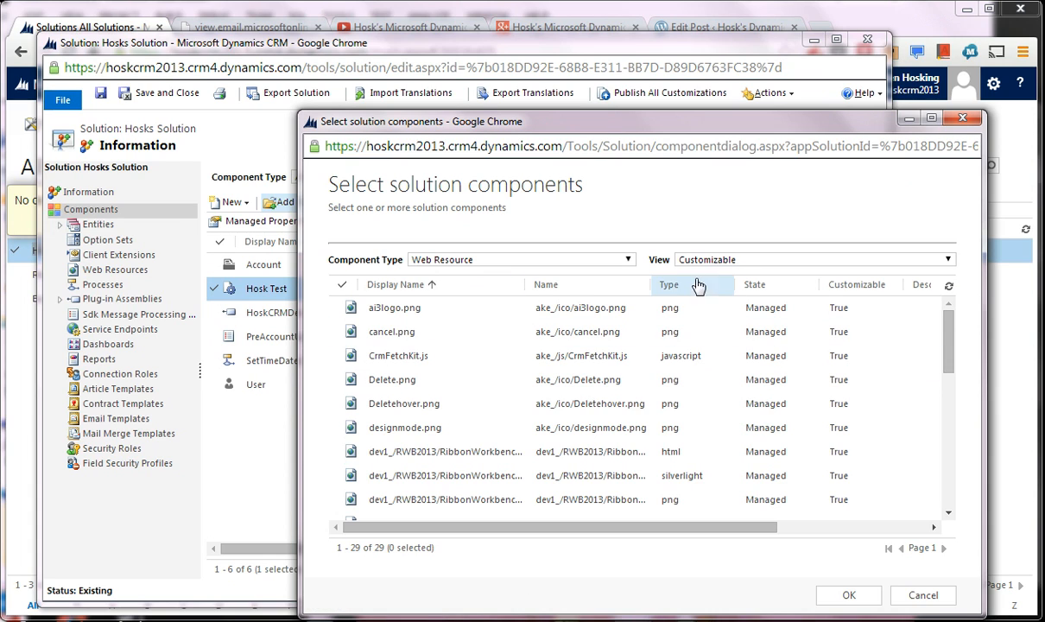
{"action": "left_click", "coordinate": [690, 259]}
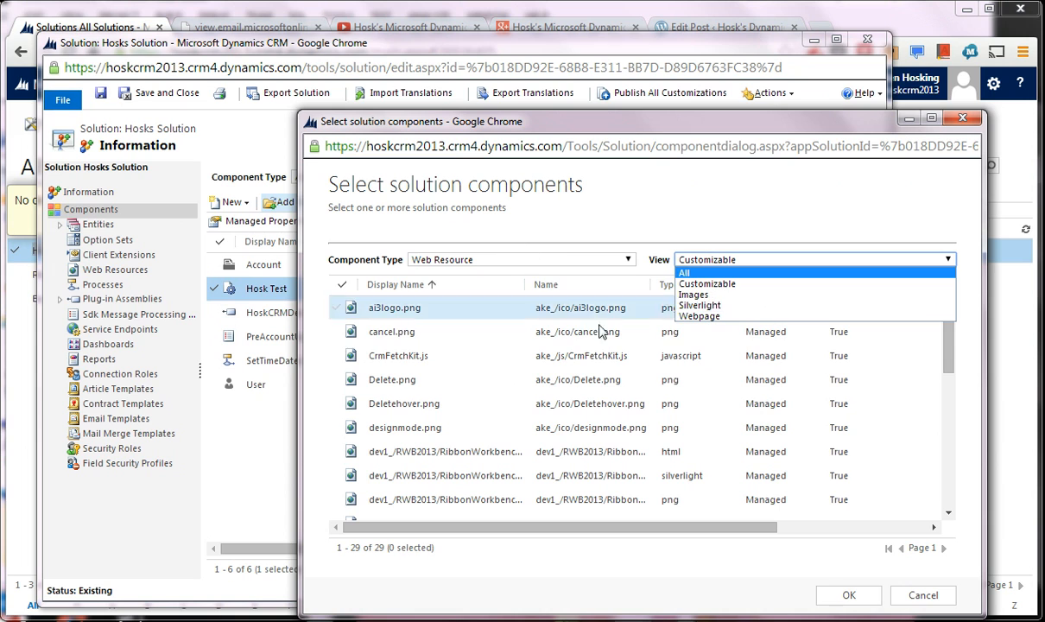
{"action": "left_click_drag", "start_coordinate": [948, 354], "coordinate": [950, 423]}
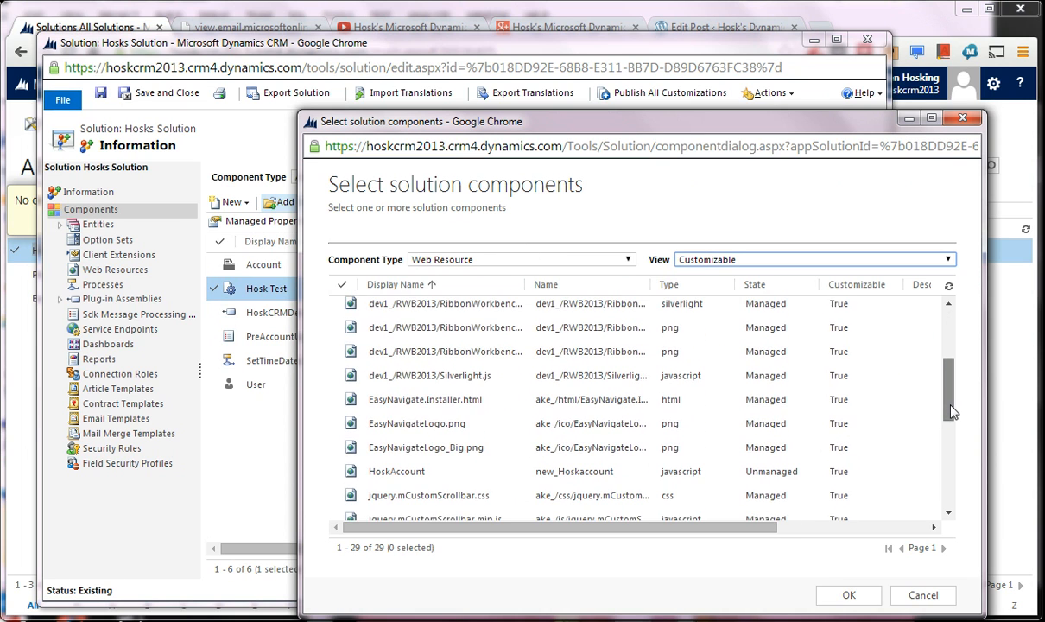
{"action": "left_click", "coordinate": [538, 453]}
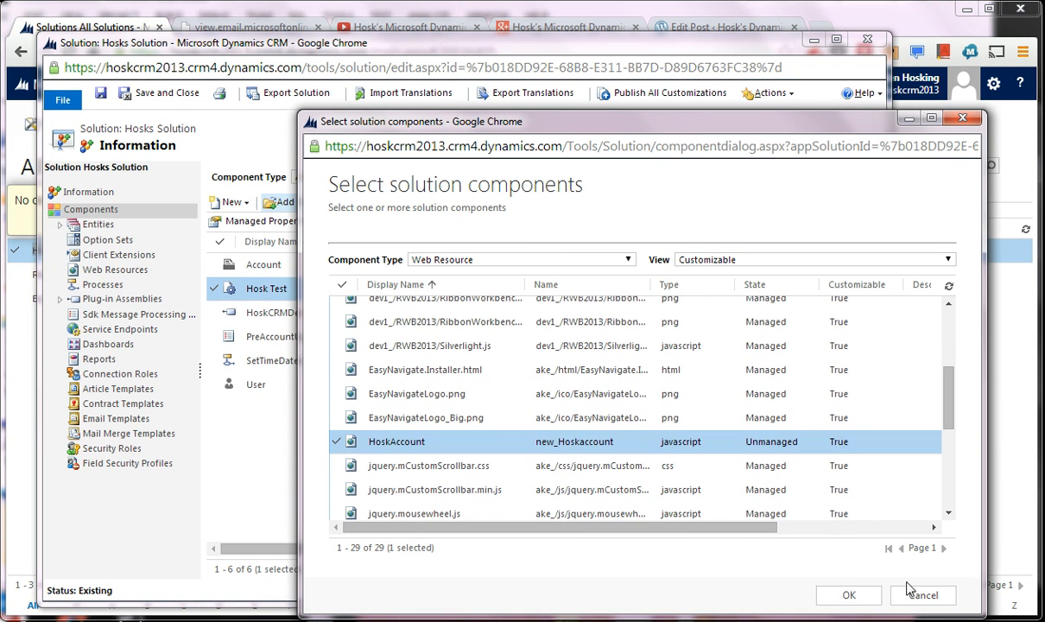
{"action": "left_click", "coordinate": [848, 594]}
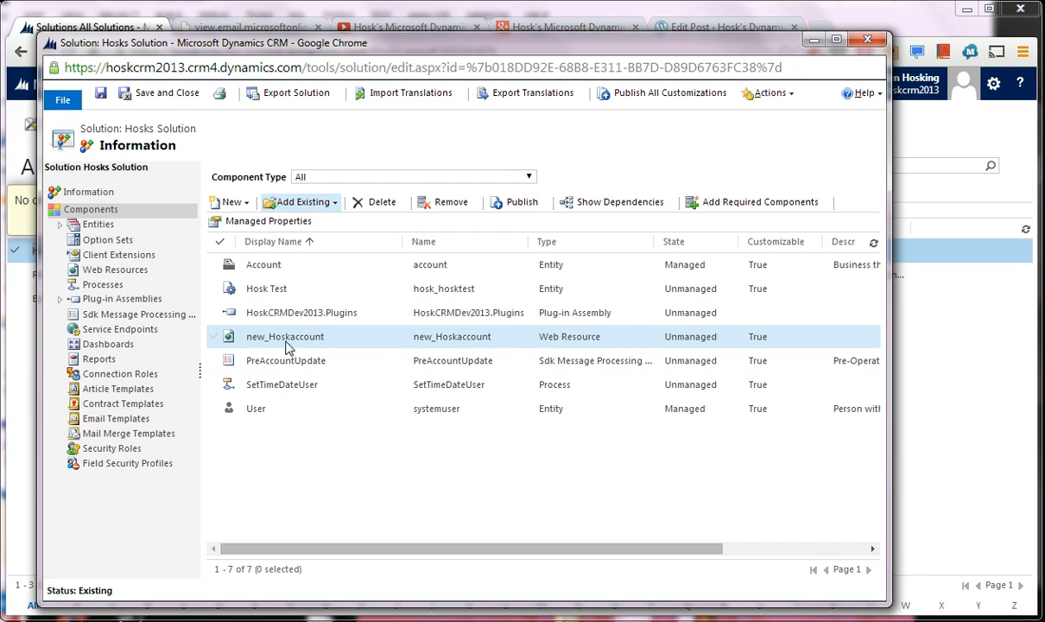
- Check the added new_Hoskaccount web resource and the contents of the HoskCRMDev2013.Plugins assembly
{"action": "left_click", "coordinate": [252, 341]}
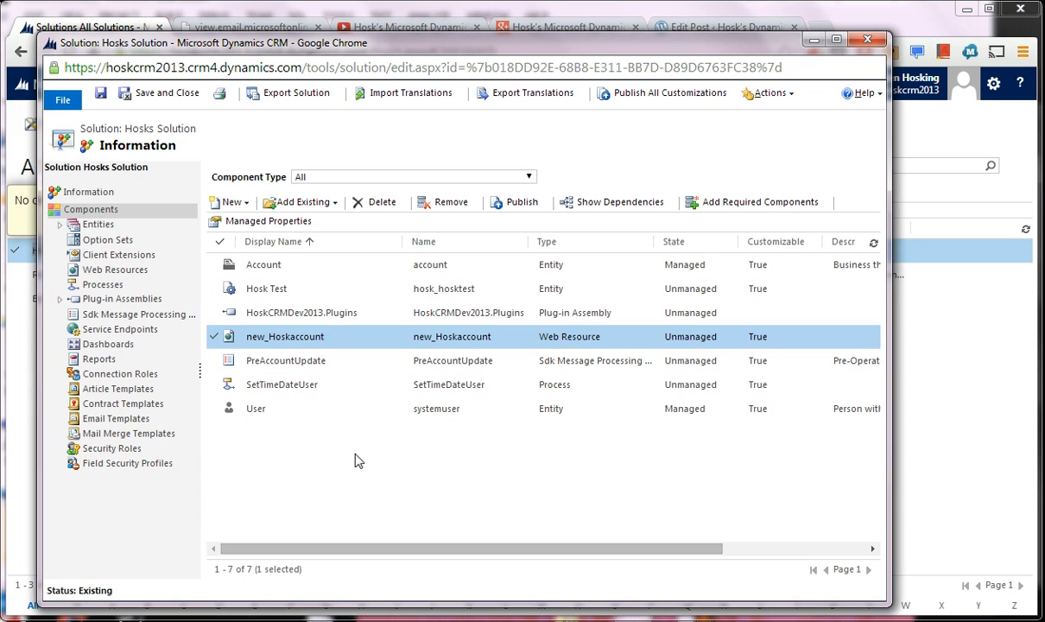
{"action": "left_click", "coordinate": [59, 300]}
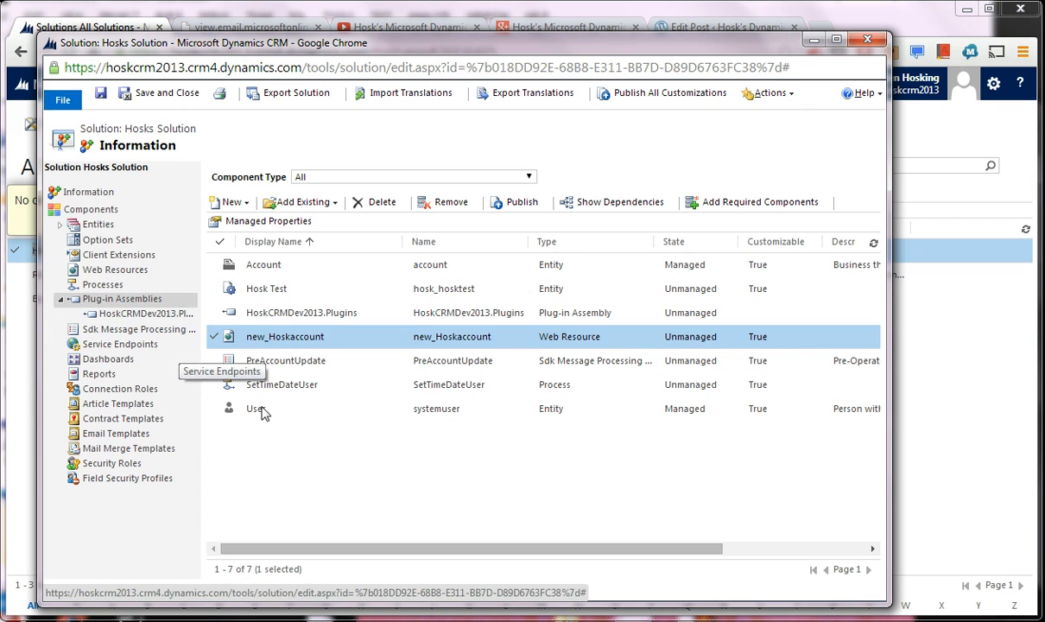
{"action": "mouse_move", "coordinate": [878, 621]}
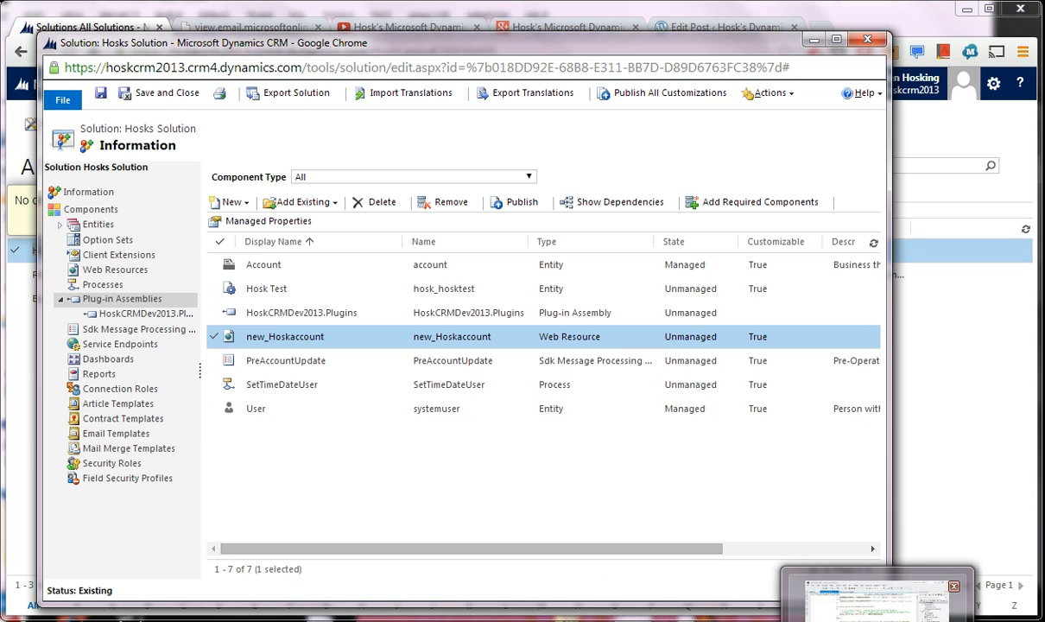
{"action": "left_click", "coordinate": [117, 315]}
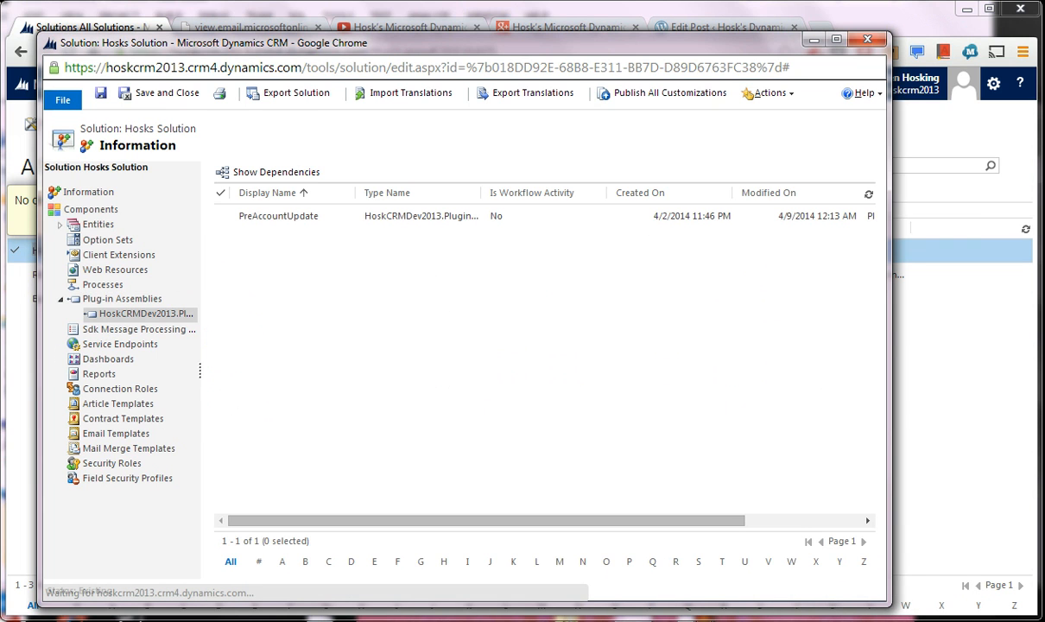
- Switch to Visual Studio, bring its whole window into view and review the PreAccountUpdate.cs plug-in code
{"action": "left_click", "coordinate": [760, 621]}
{"action": "scroll", "coordinate": [449, 346], "scroll_direction": "up", "scroll_amount": 9}
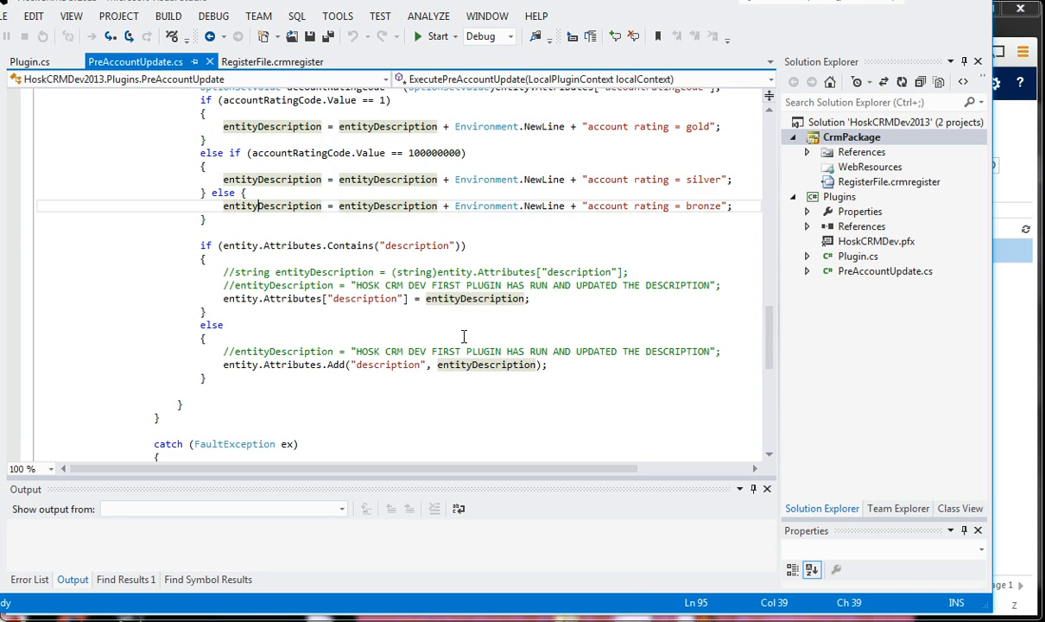
{"action": "scroll", "coordinate": [465, 334], "scroll_direction": "up", "scroll_amount": 3}
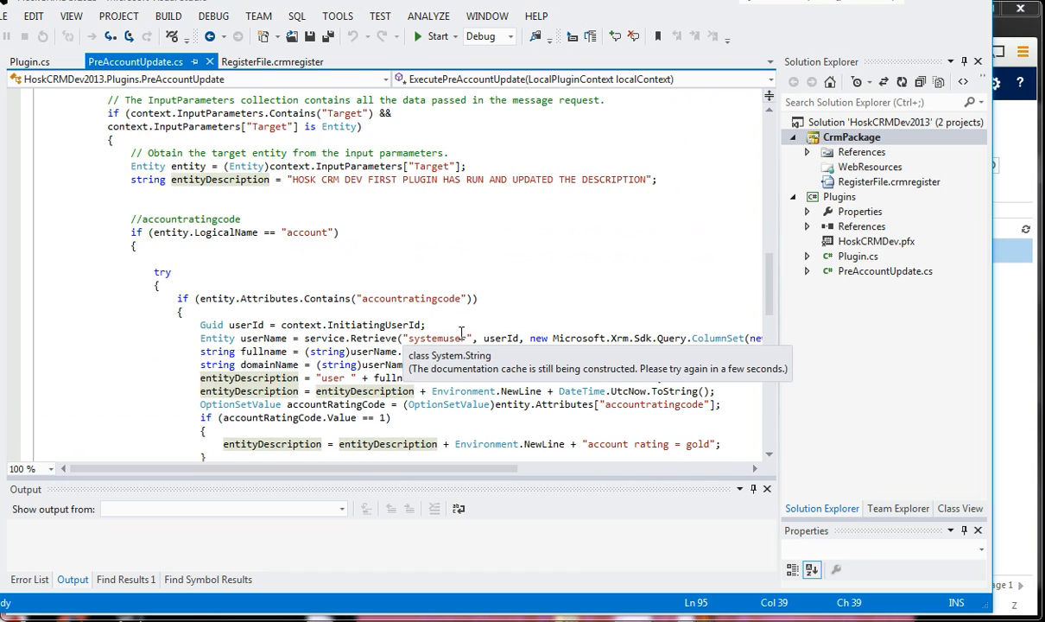
{"action": "scroll", "coordinate": [466, 346], "scroll_direction": "up", "scroll_amount": 5}
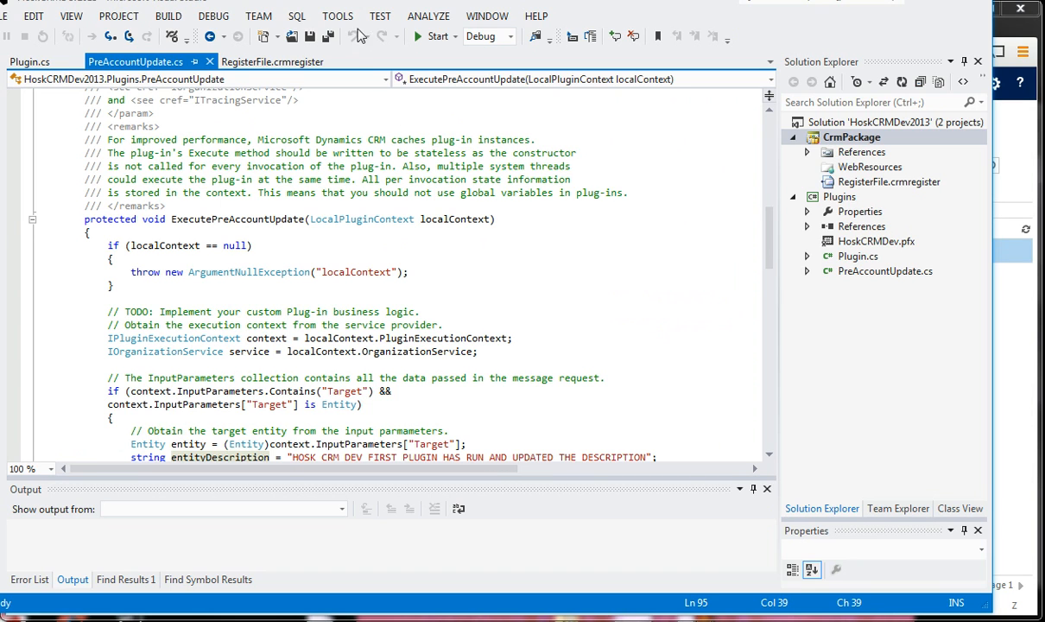
{"action": "left_click_drag", "start_coordinate": [347, 5], "coordinate": [388, 22]}
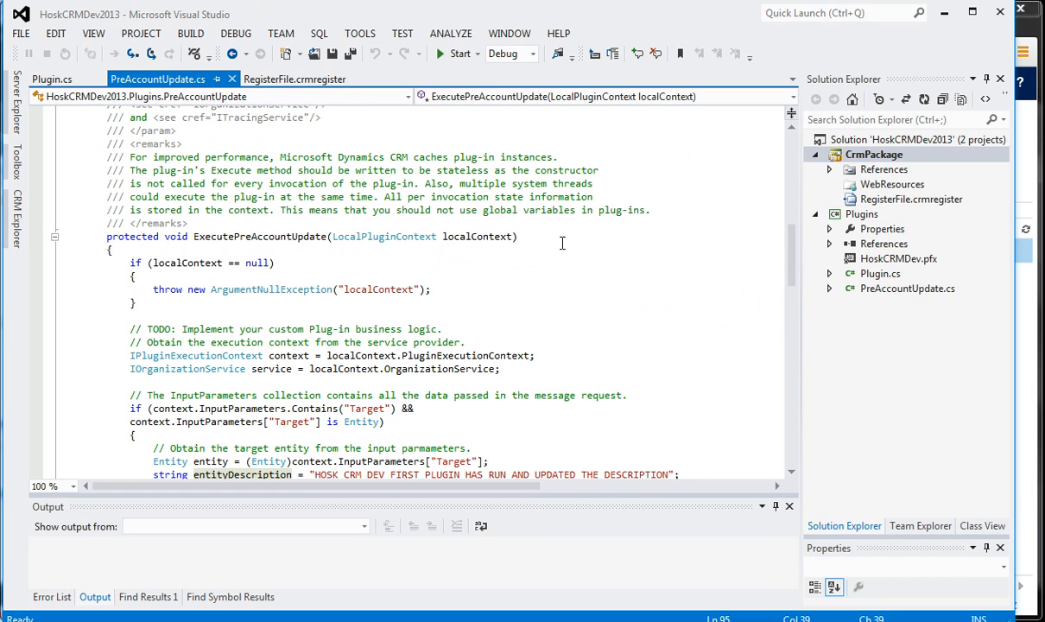
{"action": "left_click", "coordinate": [560, 283]}
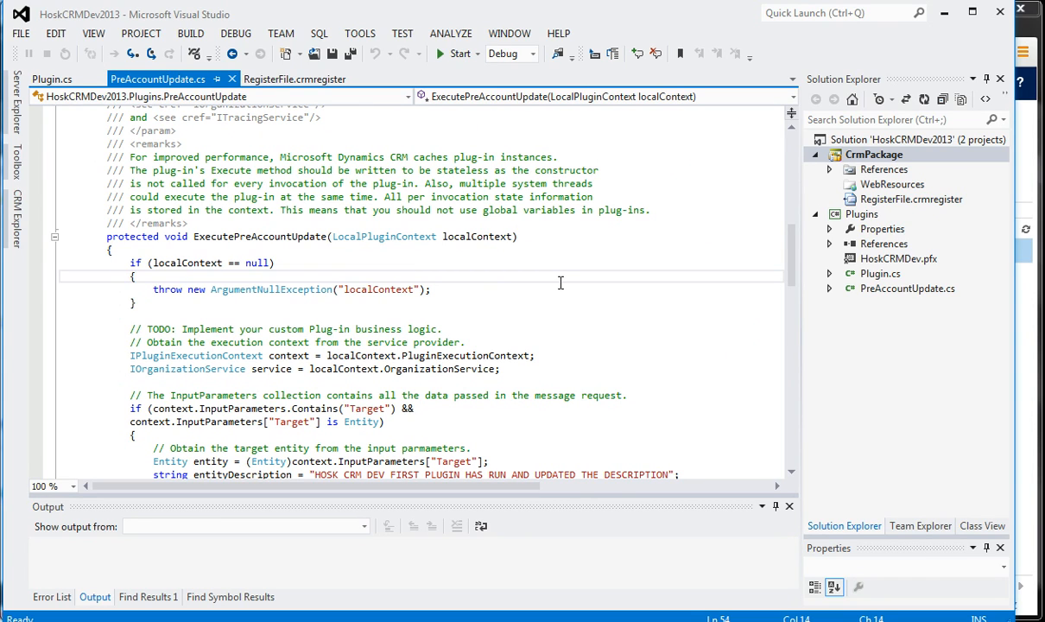
- Check the Dynamics CRM server connection details, organization and solution name, and close them without changes
{"action": "left_click", "coordinate": [360, 32]}
{"action": "left_click", "coordinate": [409, 77]}
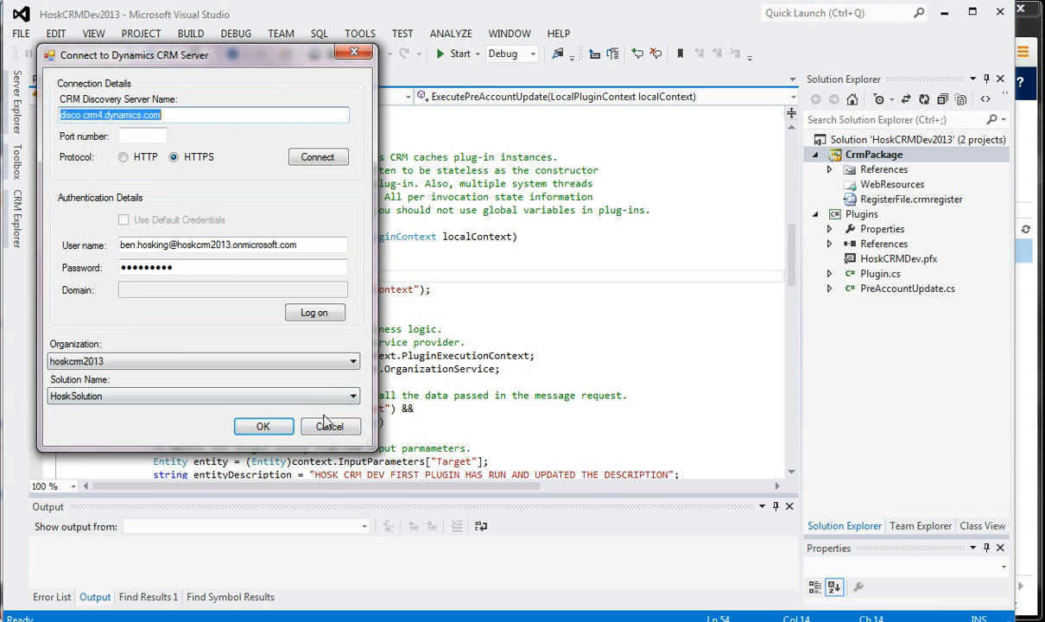
{"action": "left_click", "coordinate": [329, 425]}
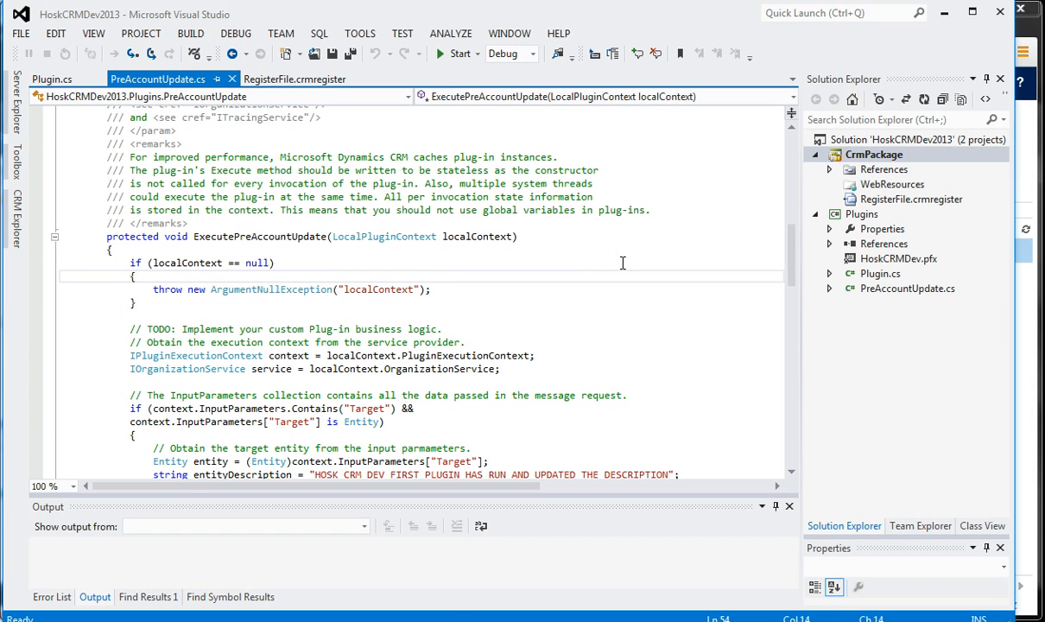
- Switch back to the Hosks Solution window in Chrome and set the solution's version to 1.0.0.1 in its general information
{"action": "mouse_move", "coordinate": [389, 621]}
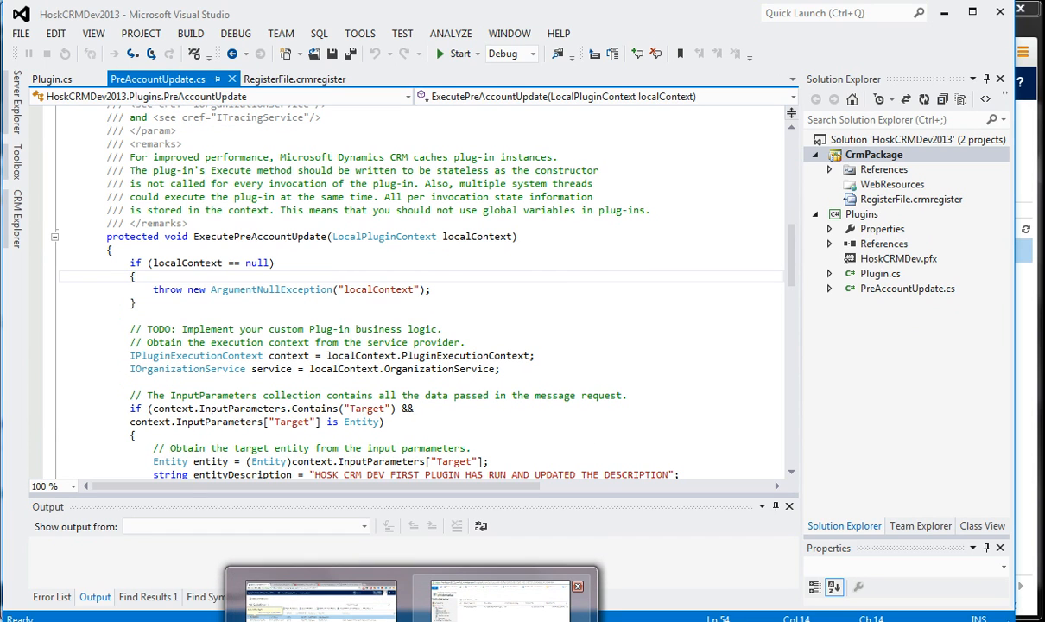
{"action": "left_click", "coordinate": [489, 600]}
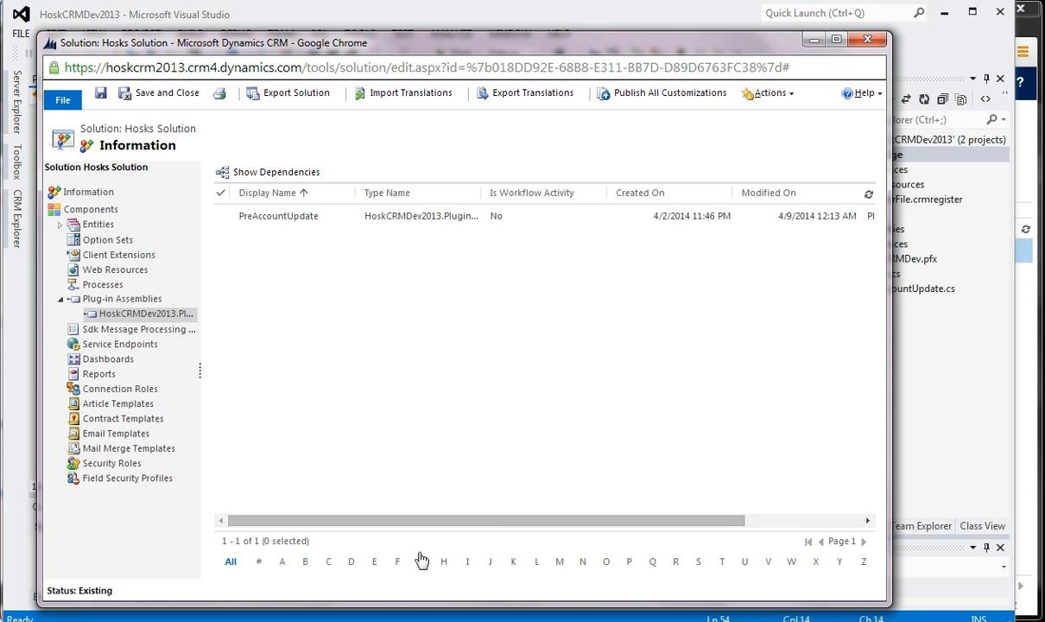
{"action": "left_click", "coordinate": [108, 198]}
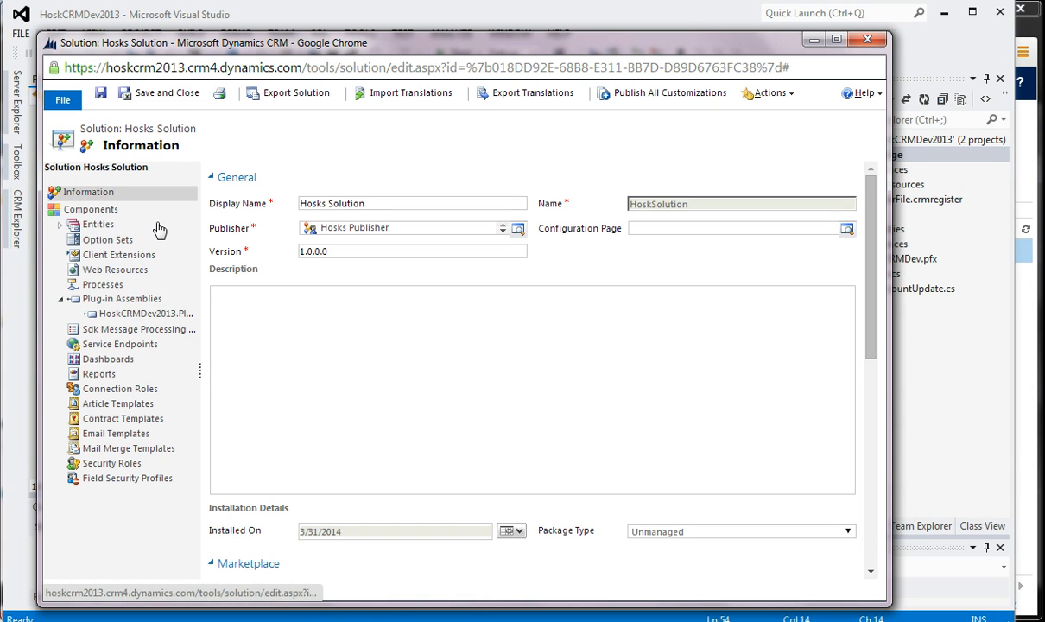
{"action": "left_click", "coordinate": [111, 210]}
{"action": "left_click", "coordinate": [110, 192]}
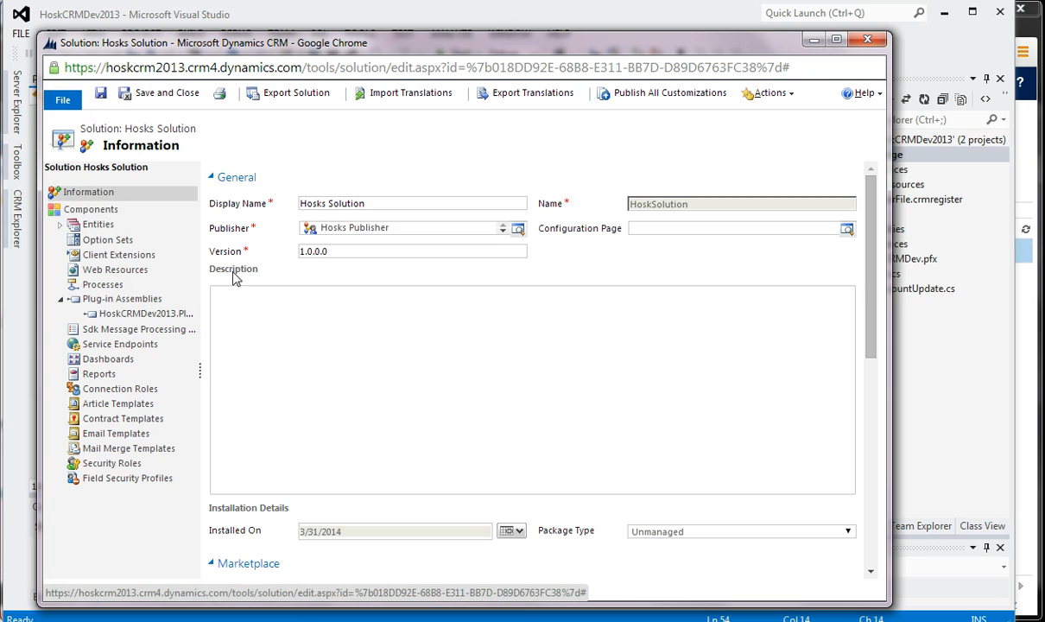
{"action": "left_click", "coordinate": [285, 306]}
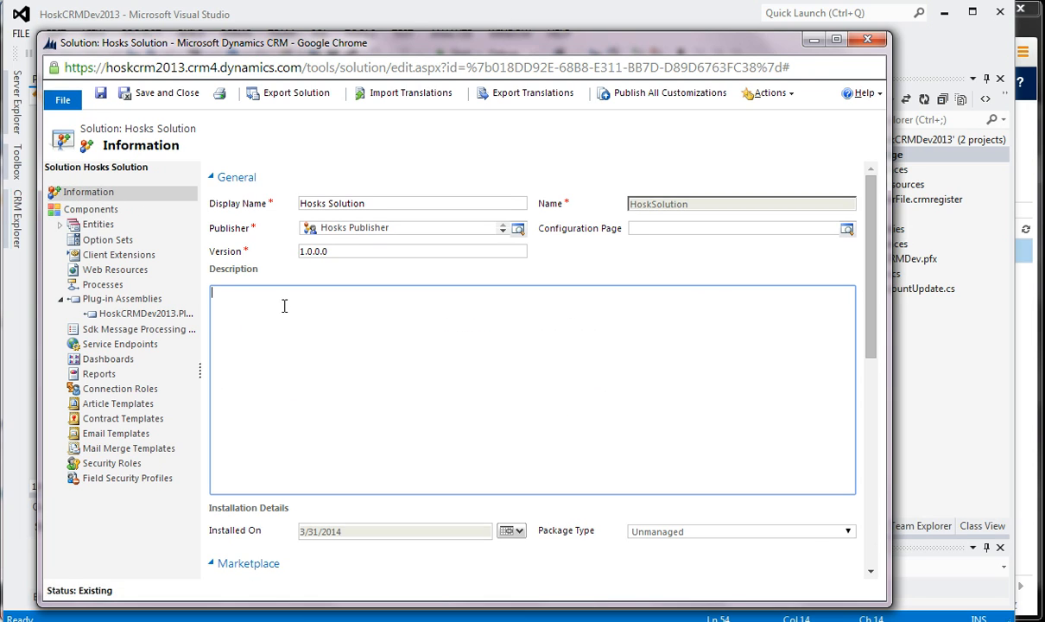
{"action": "left_click", "coordinate": [339, 252]}
{"action": "key", "text": "BackSpace"}
{"action": "type", "text": "1"}
- Enter the date 12/04/2014 on its own line in the solution's description
{"action": "left_click", "coordinate": [393, 367]}
{"action": "type", "text": "112/"}
{"action": "key", "text": "BackSpace"}
{"action": "key", "text": "BackSpace"}
{"action": "key", "text": "BackSpace"}
{"action": "type", "text": "2/04/2014"}
{"action": "key", "text": "Return"}
- Add the line "Exported from First CRM 2013 Trial" below the date in the description
{"action": "type", "text": "Exported "}
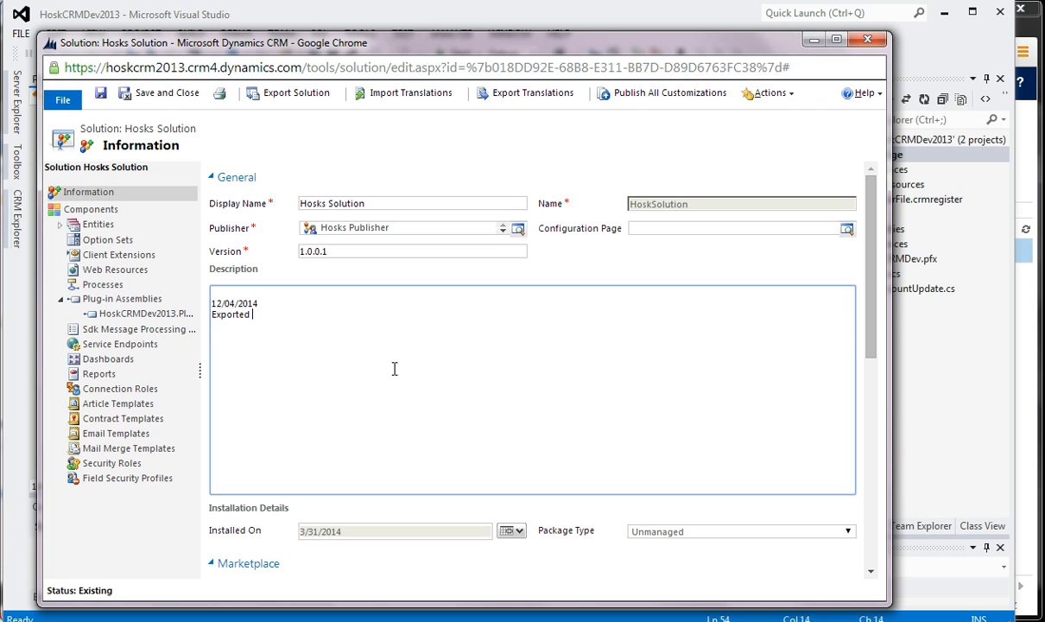
{"action": "type", "text": "from First CRM 2013 t"}
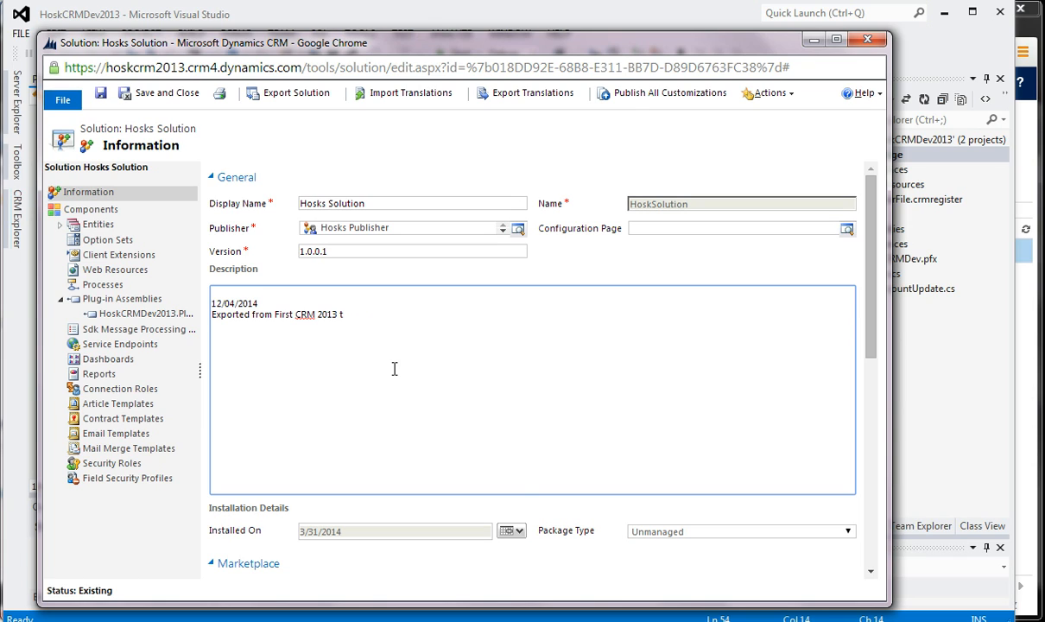
{"action": "key", "text": "BackSpace"}
{"action": "type", "text": "Tria"}
{"action": "key", "text": "BackSpace"}
{"action": "key", "text": "BackSpace"}
{"action": "key", "text": "BackSpace"}
{"action": "type", "text": "rial"}
{"action": "key", "text": "Return"}
- List Javascript, Plugin and Entity on separate lines at the end of the description and save the solution
{"action": "type", "text": "I have"}
{"action": "key", "text": "BackSpace"}
{"action": "key", "text": "BackSpace"}
{"action": "key", "text": "BackSpace"}
{"action": "key", "text": "BackSpace"}
{"action": "key", "text": "BackSpace"}
{"action": "key", "text": "BackSpace"}
{"action": "key", "text": "BackSpace"}
{"action": "type", "text": "Javascript"}
{"action": "key", "text": "Return"}
{"action": "type", "text": "O"}
{"action": "key", "text": "BackSpace"}
{"action": "type", "text": "Plugin"}
{"action": "key", "text": "Return"}
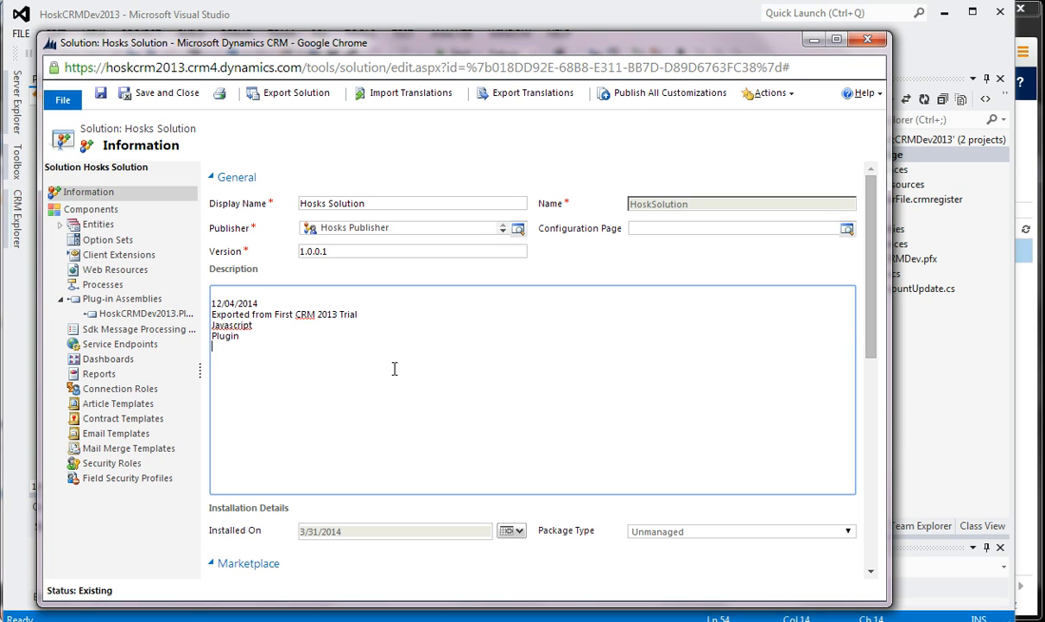
{"action": "type", "text": "Entity"}
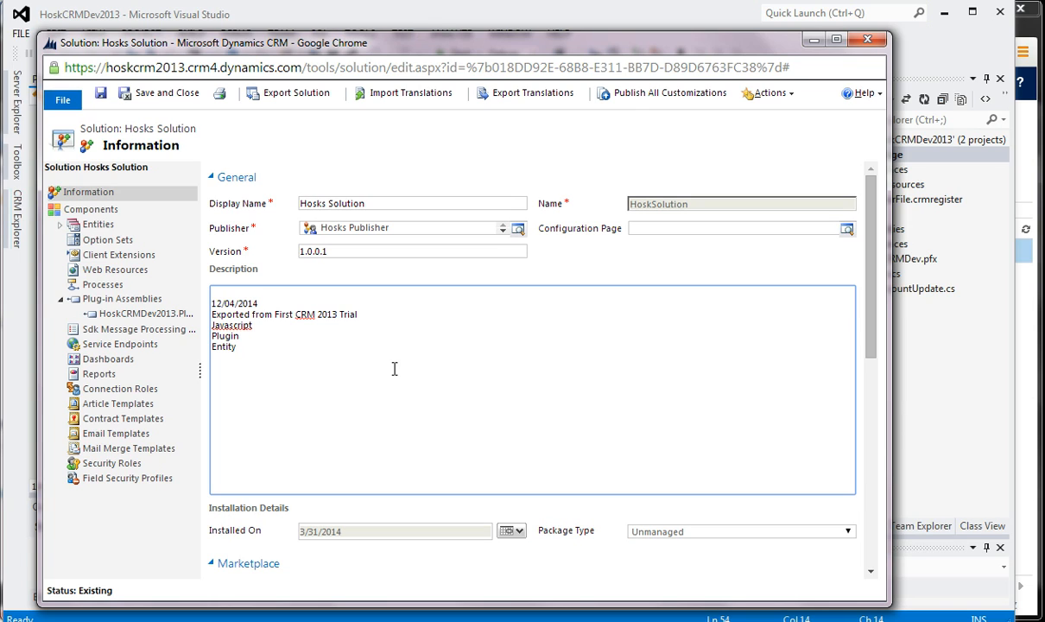
{"action": "left_click", "coordinate": [102, 94]}
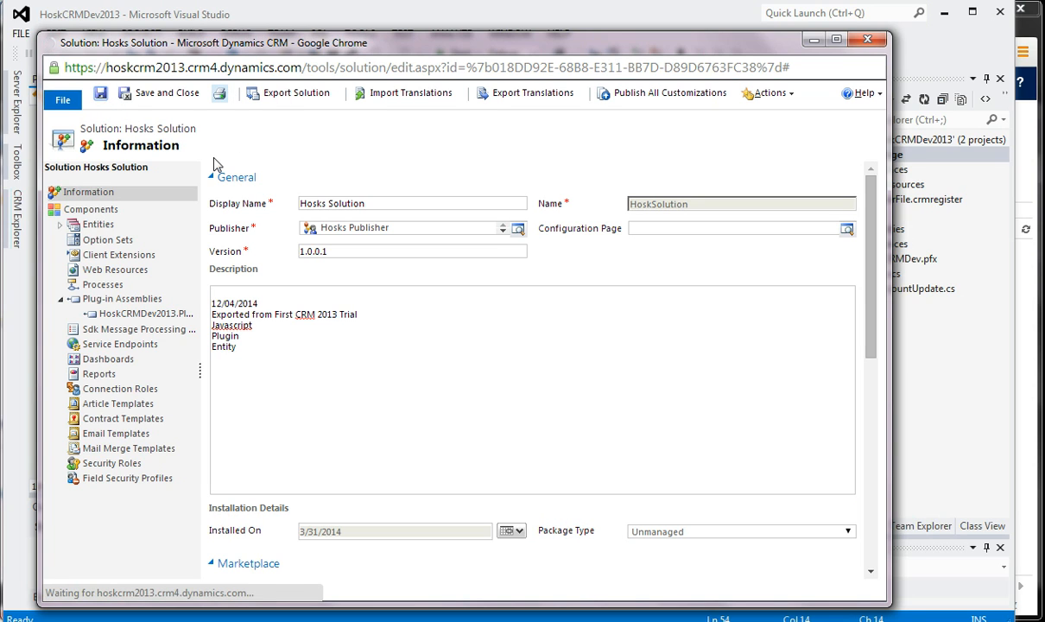
- Check the solution's entities and option sets, and the full list of its components
{"action": "left_click", "coordinate": [102, 225]}
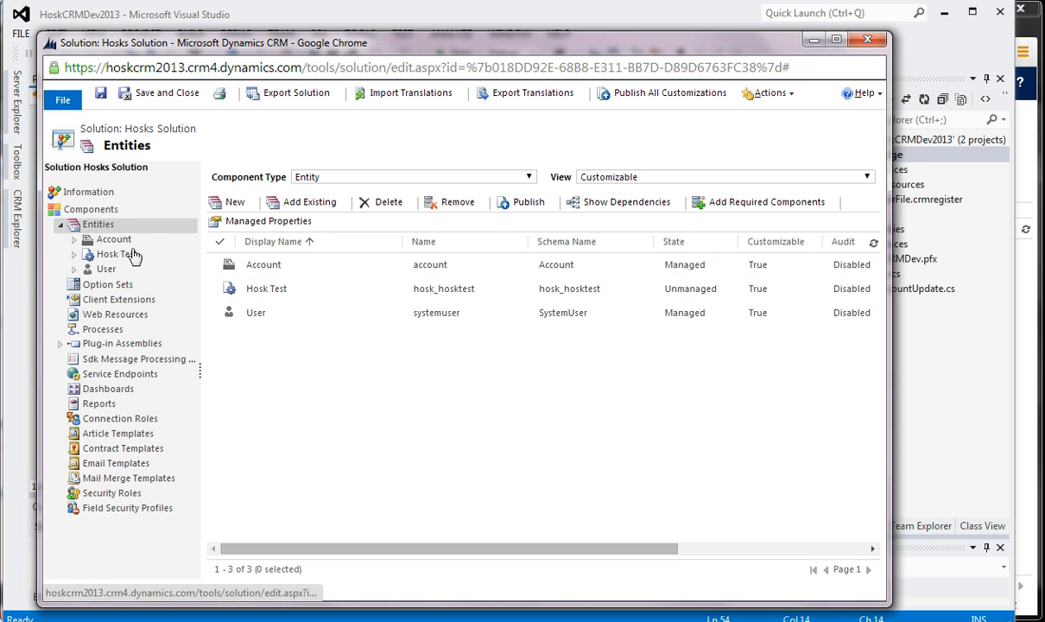
{"action": "left_click", "coordinate": [110, 289]}
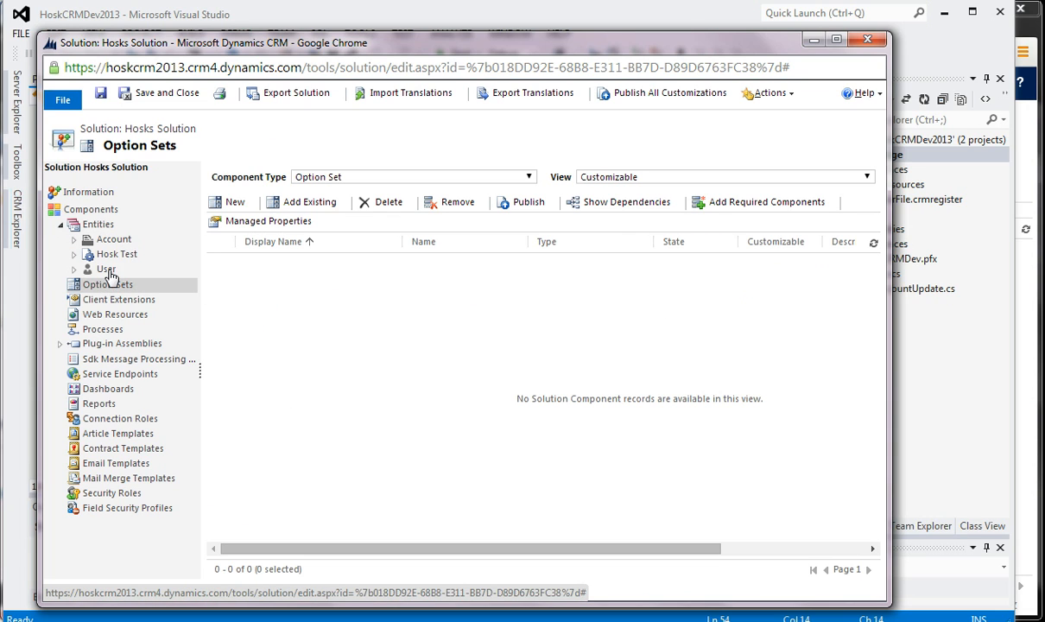
{"action": "left_click", "coordinate": [107, 270]}
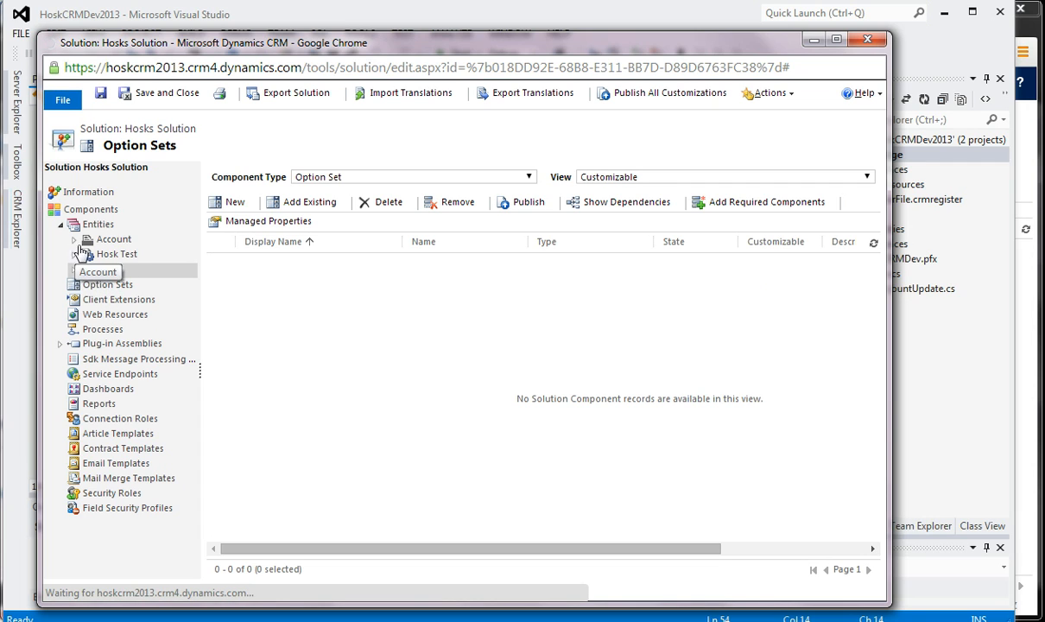
{"action": "left_click", "coordinate": [105, 226]}
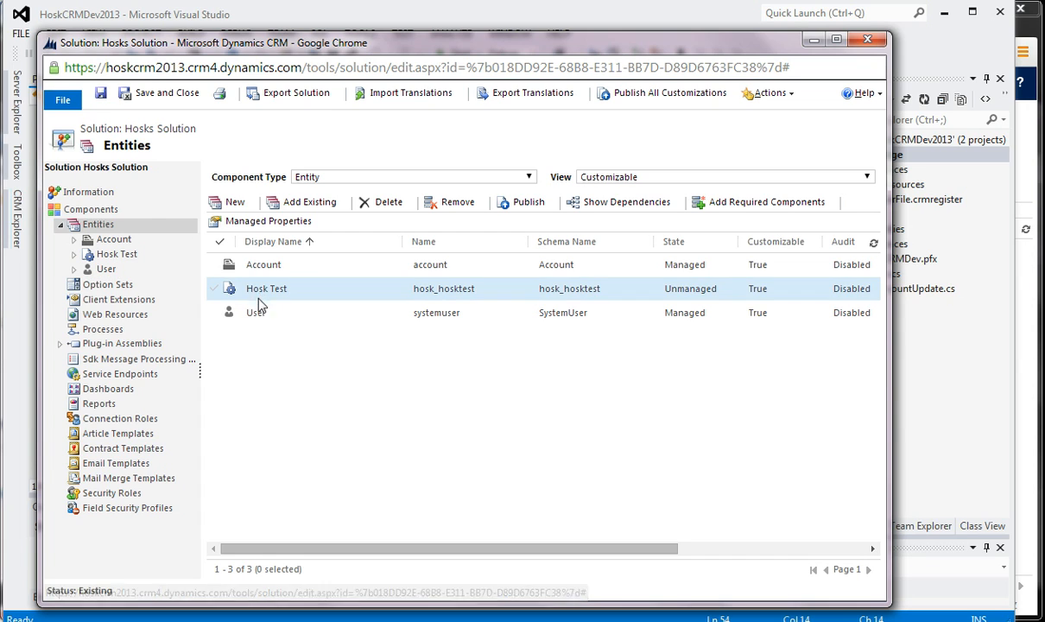
{"action": "left_click", "coordinate": [121, 210]}
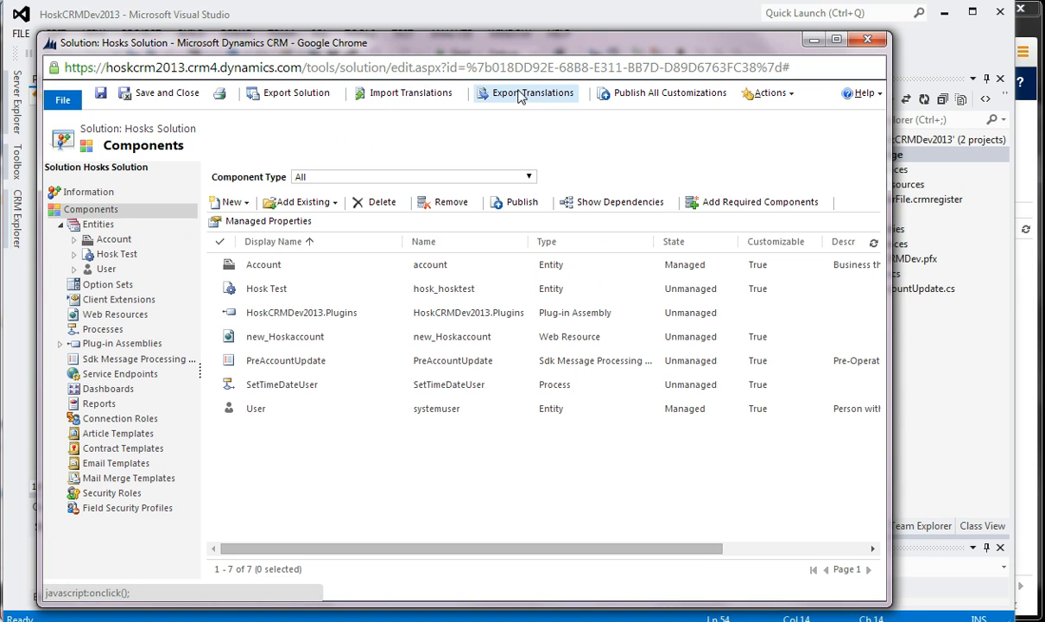
- Start exporting the solution without republishing customizations, and enlarge and examine the list of missing required components
{"action": "left_click", "coordinate": [287, 93]}
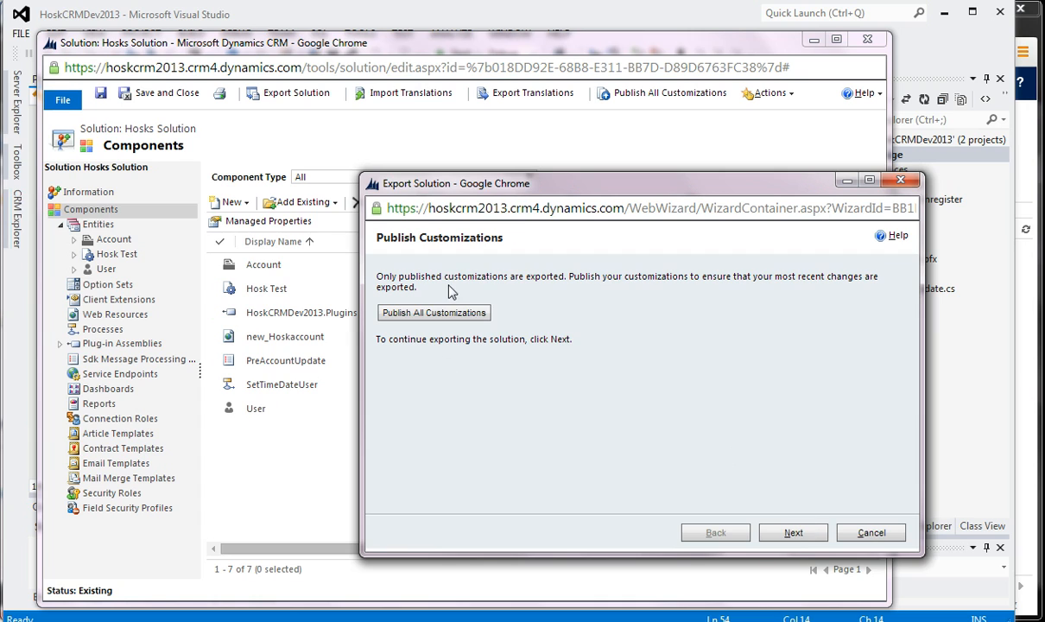
{"action": "left_click", "coordinate": [792, 534]}
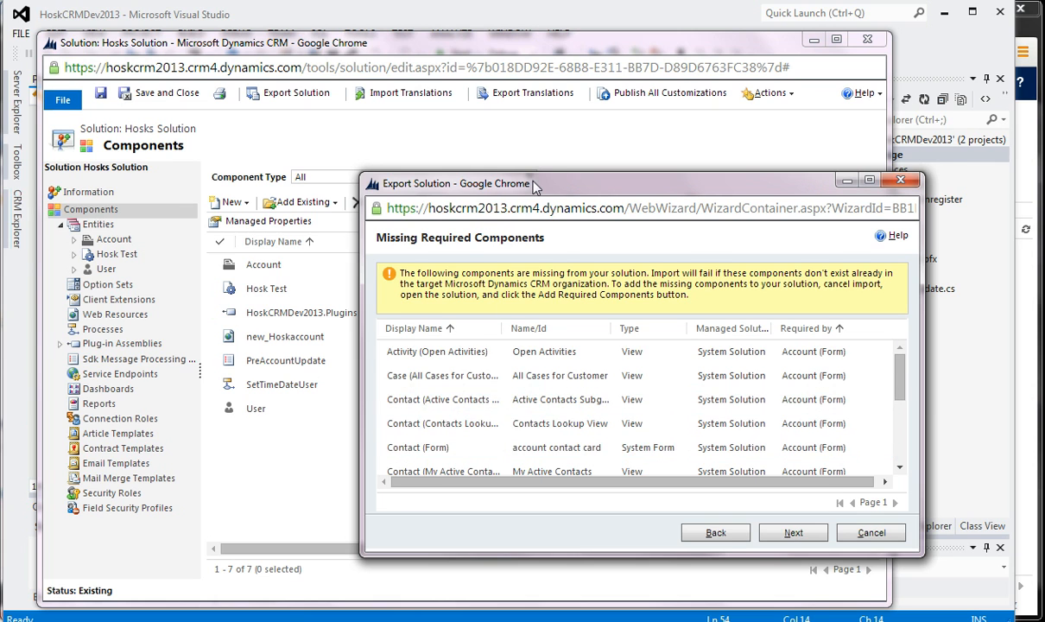
{"action": "left_click_drag", "start_coordinate": [535, 187], "coordinate": [404, 102]}
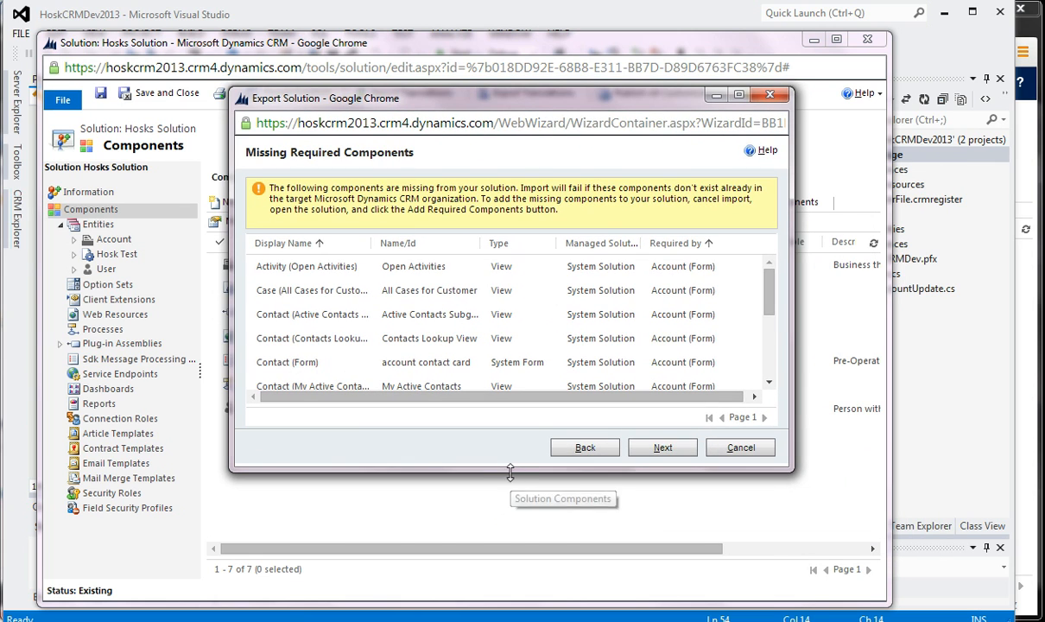
{"action": "left_click_drag", "start_coordinate": [510, 472], "coordinate": [513, 590]}
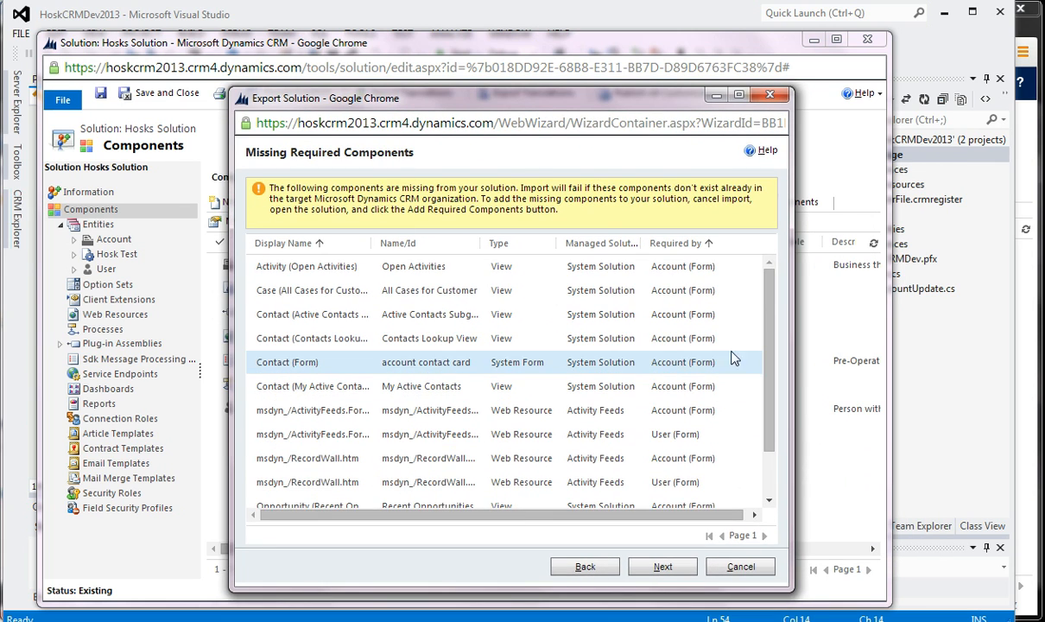
{"action": "scroll", "coordinate": [721, 421], "scroll_direction": "down", "scroll_amount": 2}
{"action": "scroll", "coordinate": [721, 423], "scroll_direction": "up", "scroll_amount": 2}
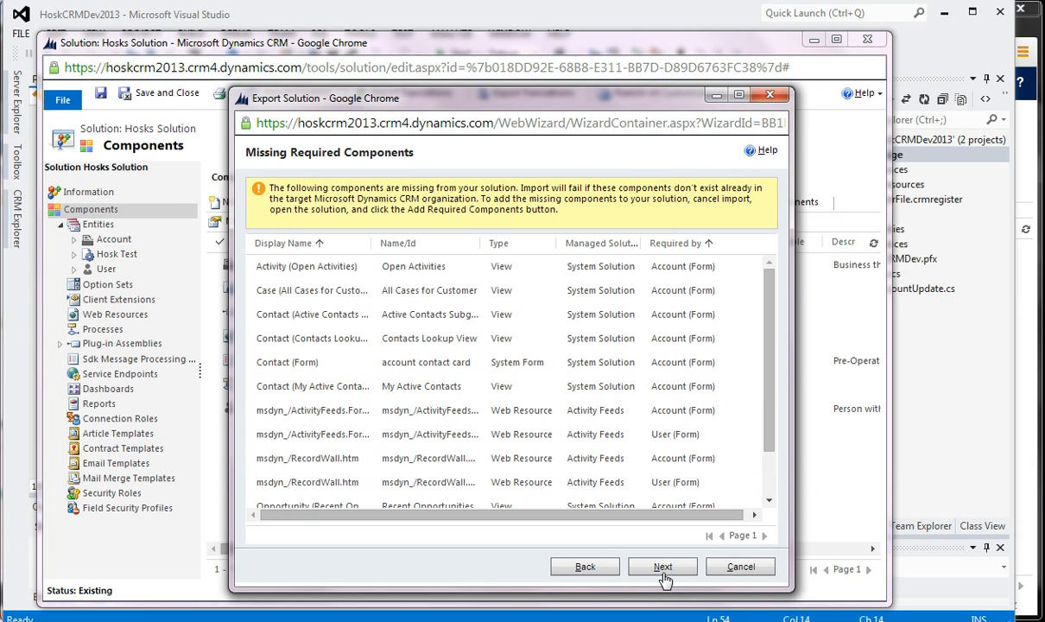
{"action": "scroll", "coordinate": [558, 441], "scroll_direction": "down", "scroll_amount": 1}
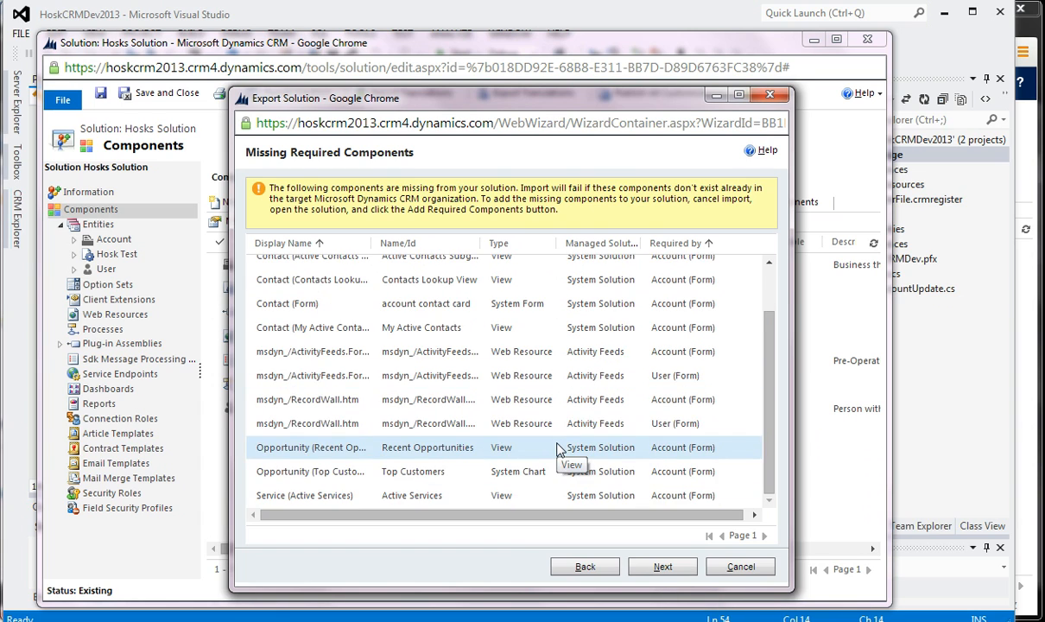
{"action": "scroll", "coordinate": [559, 442], "scroll_direction": "up", "scroll_amount": 1}
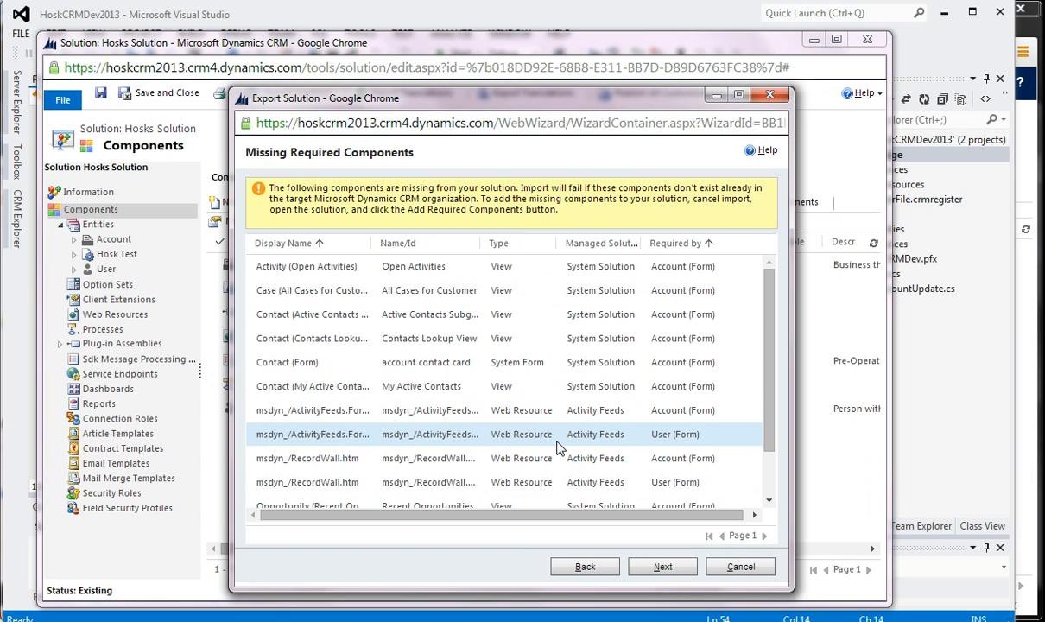
- Continue past the missing components, include no system settings, and export the solution as an unmanaged package
{"action": "left_click", "coordinate": [661, 569]}
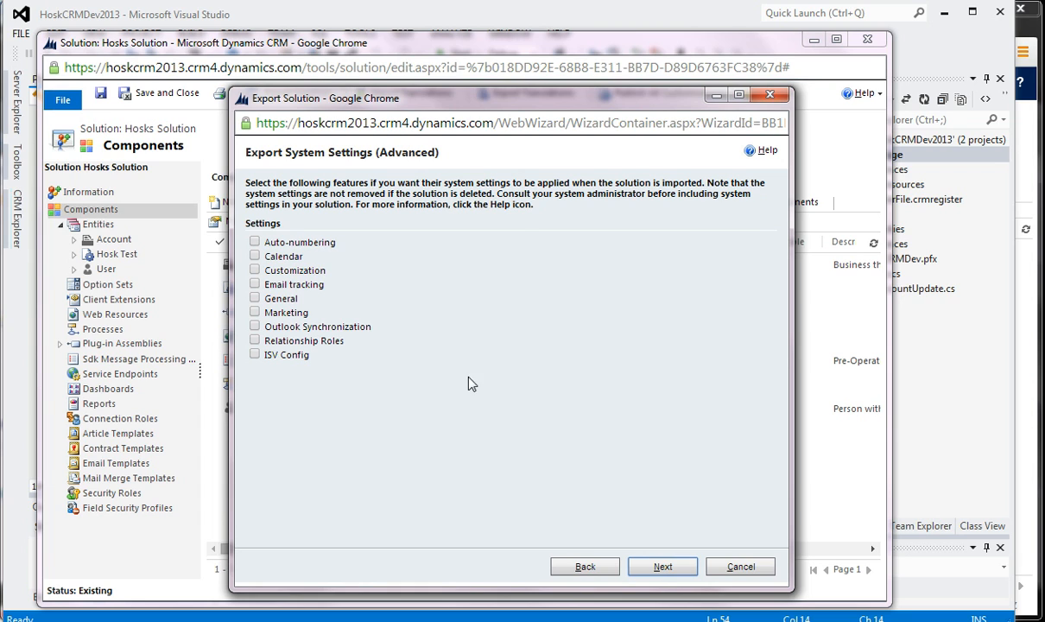
{"action": "left_click", "coordinate": [658, 569]}
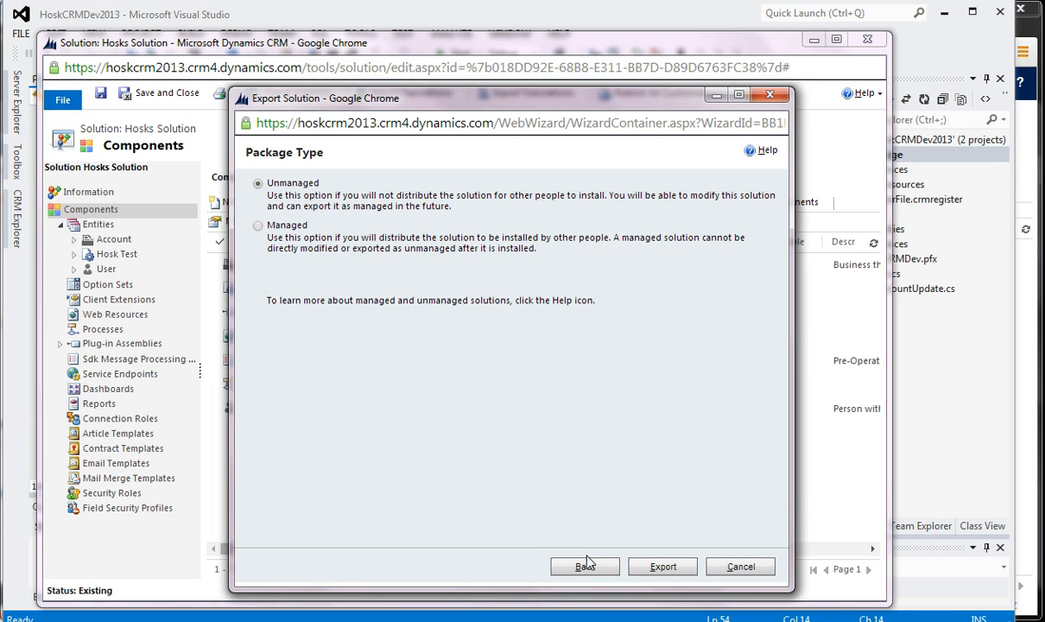
{"action": "left_click", "coordinate": [662, 567]}
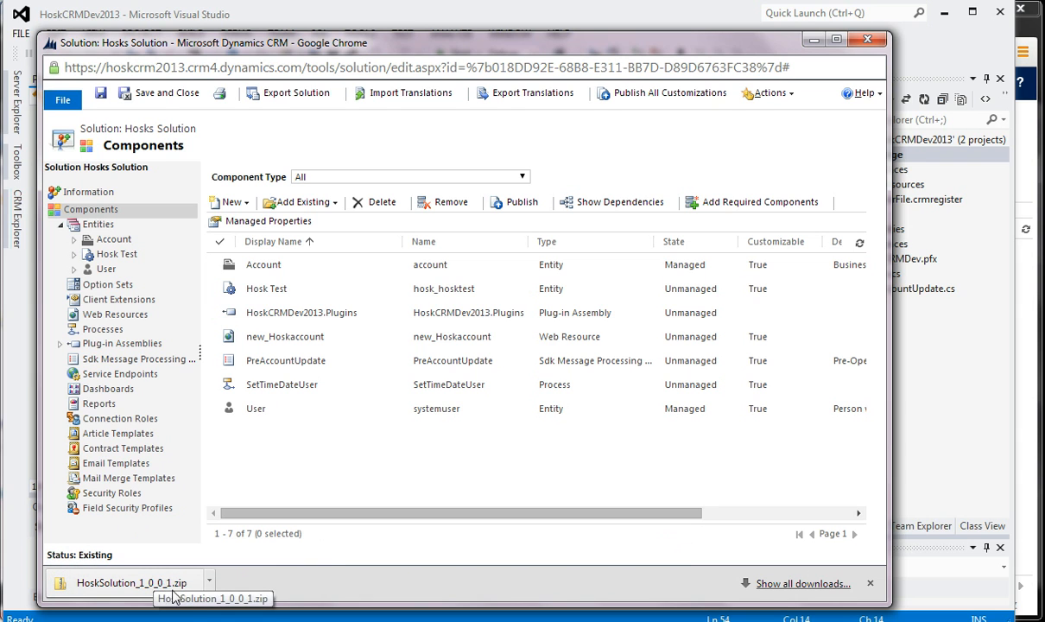
- Show the downloaded HoskSolution_1_0_0_1.zip in its folder, open it and widen the file list to examine its contents
{"action": "left_click", "coordinate": [208, 581]}
{"action": "left_click", "coordinate": [278, 530]}
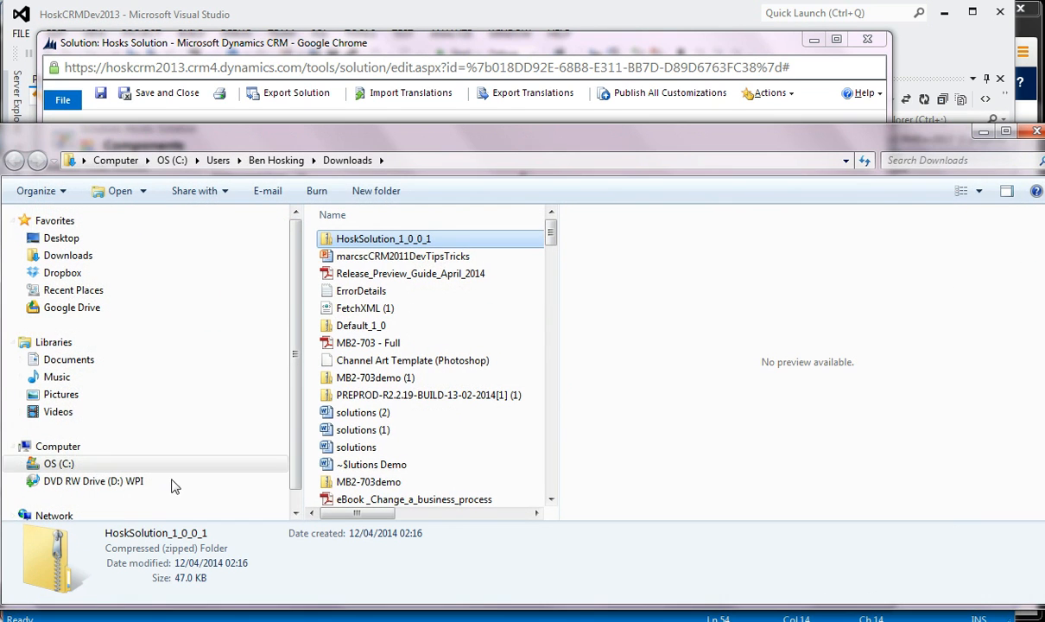
{"action": "double_click", "coordinate": [380, 239]}
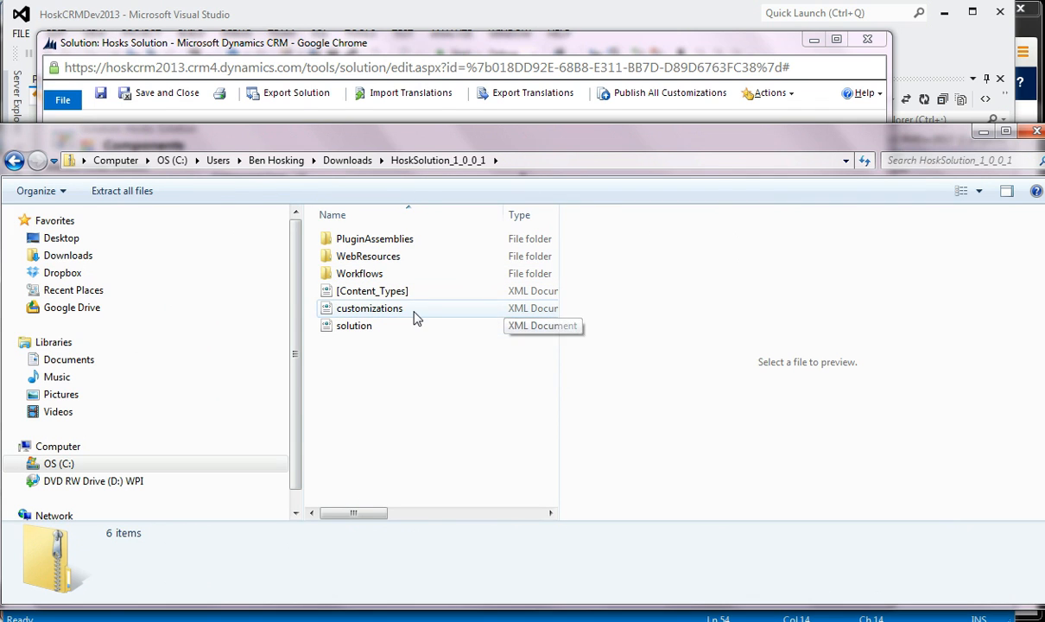
{"action": "left_click_drag", "start_coordinate": [558, 256], "coordinate": [781, 258]}
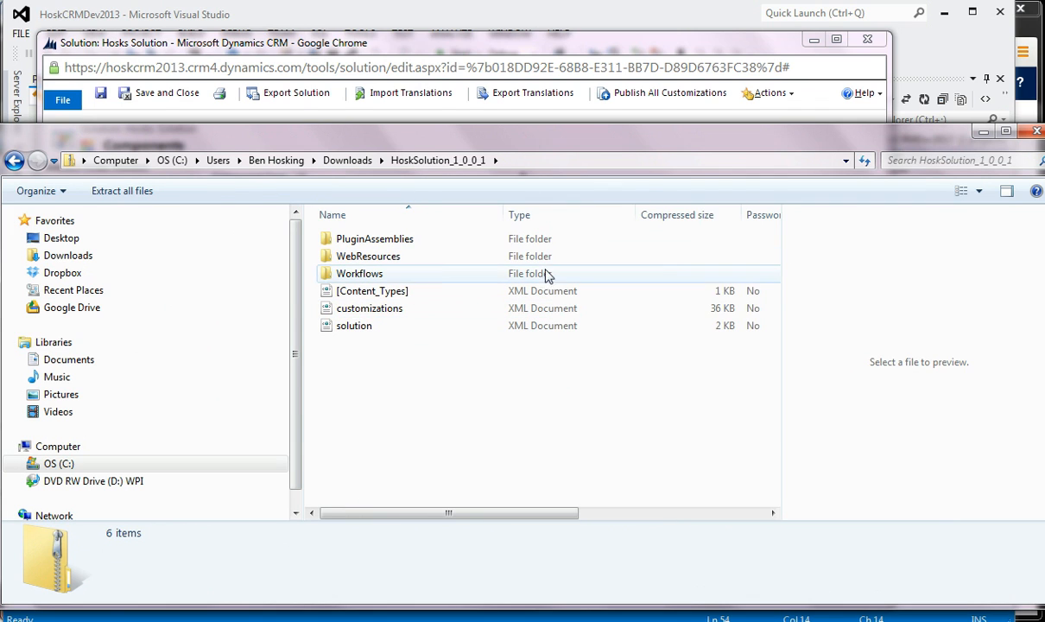
- Look inside the PluginAssemblies folder down to HoskCRMDev2013Plugins.dll, and return to the zip's top level
{"action": "double_click", "coordinate": [405, 239]}
{"action": "double_click", "coordinate": [432, 239]}
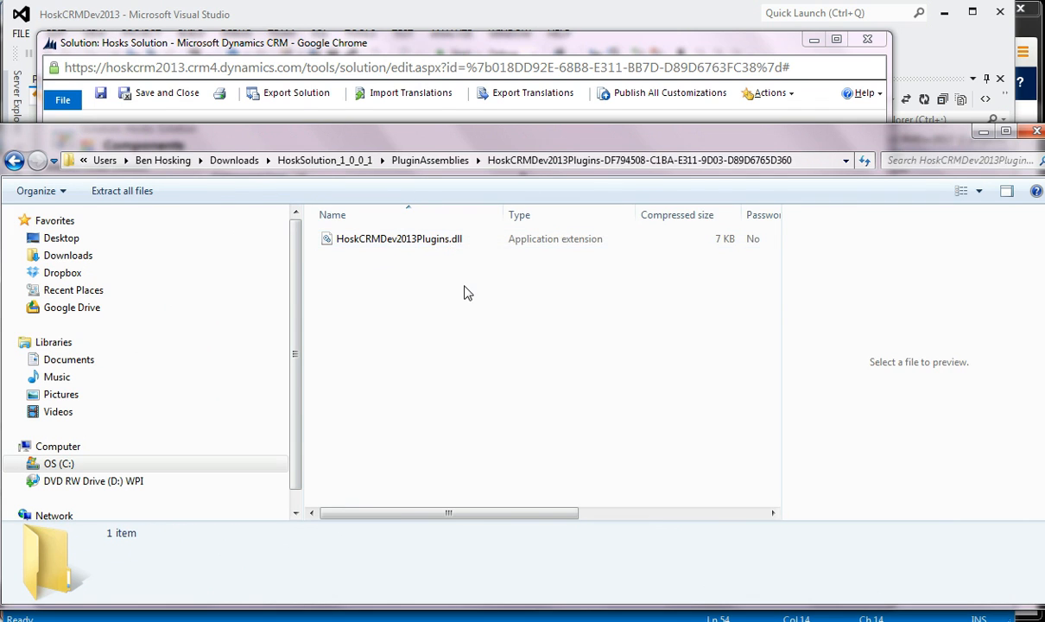
{"action": "left_click", "coordinate": [434, 241]}
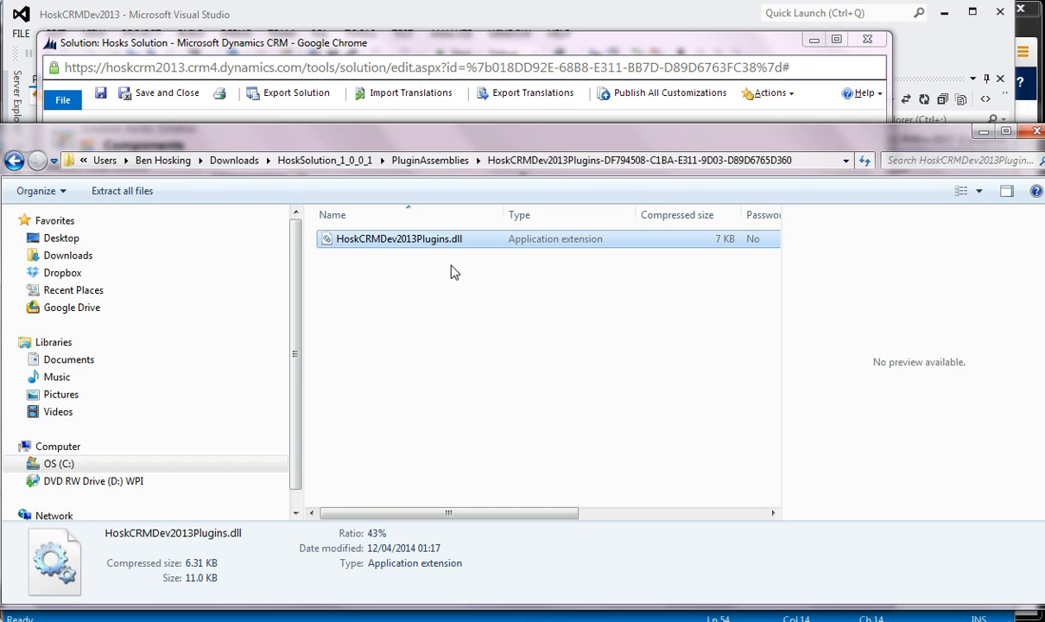
{"action": "left_click", "coordinate": [23, 161]}
{"action": "left_click", "coordinate": [23, 160]}
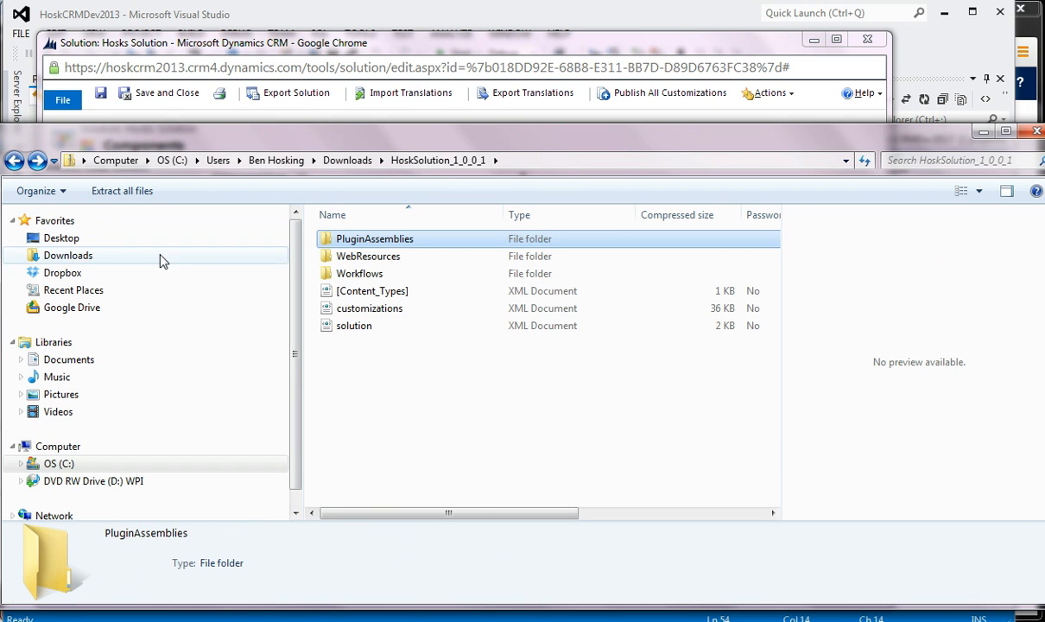
- Check the exported files in the WebResources and Workflows folders, and return to the zip's top level
{"action": "double_click", "coordinate": [363, 259]}
{"action": "left_click", "coordinate": [458, 242]}
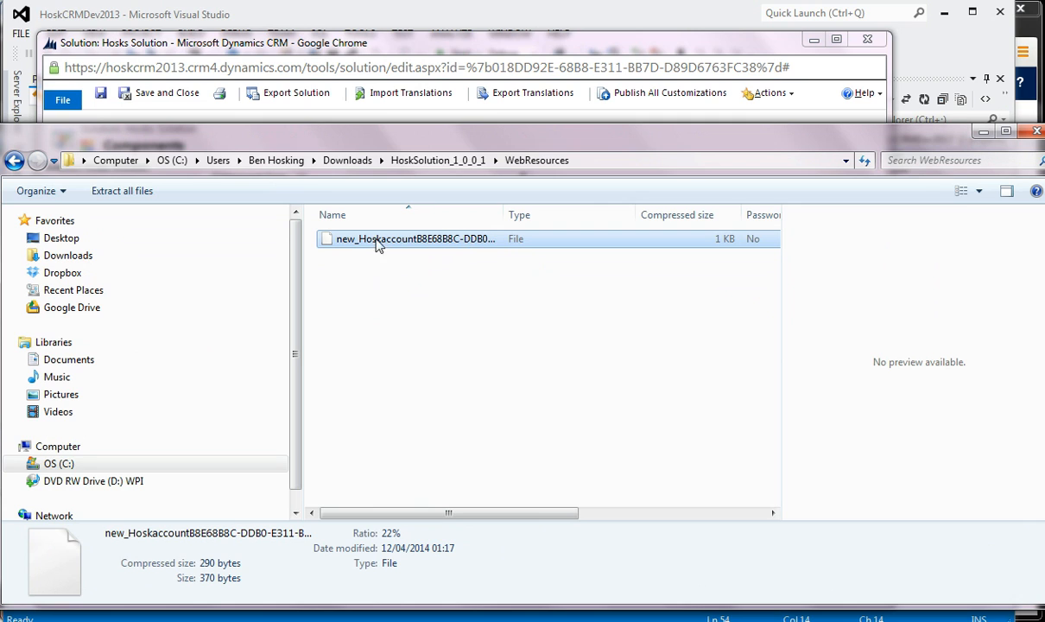
{"action": "left_click", "coordinate": [15, 161]}
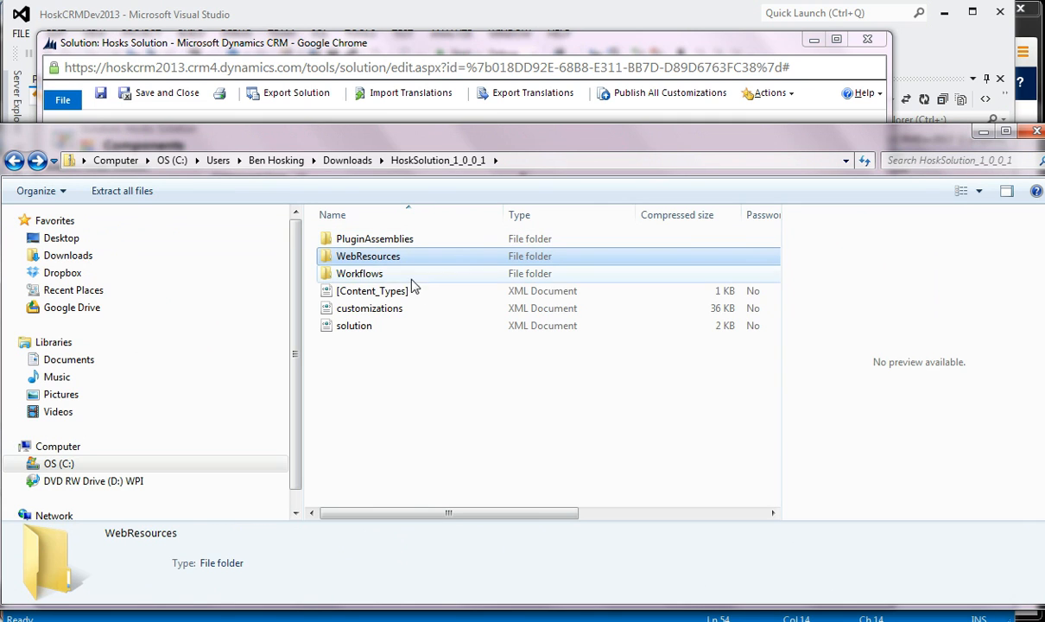
{"action": "double_click", "coordinate": [388, 273]}
{"action": "left_click", "coordinate": [432, 242]}
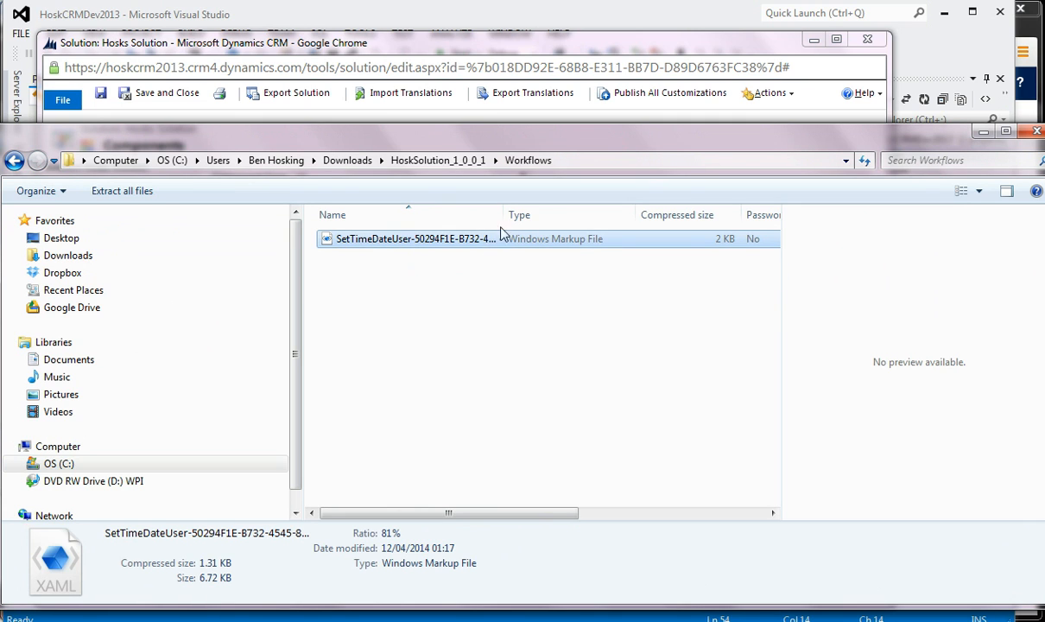
{"action": "left_click_drag", "start_coordinate": [506, 214], "coordinate": [483, 227]}
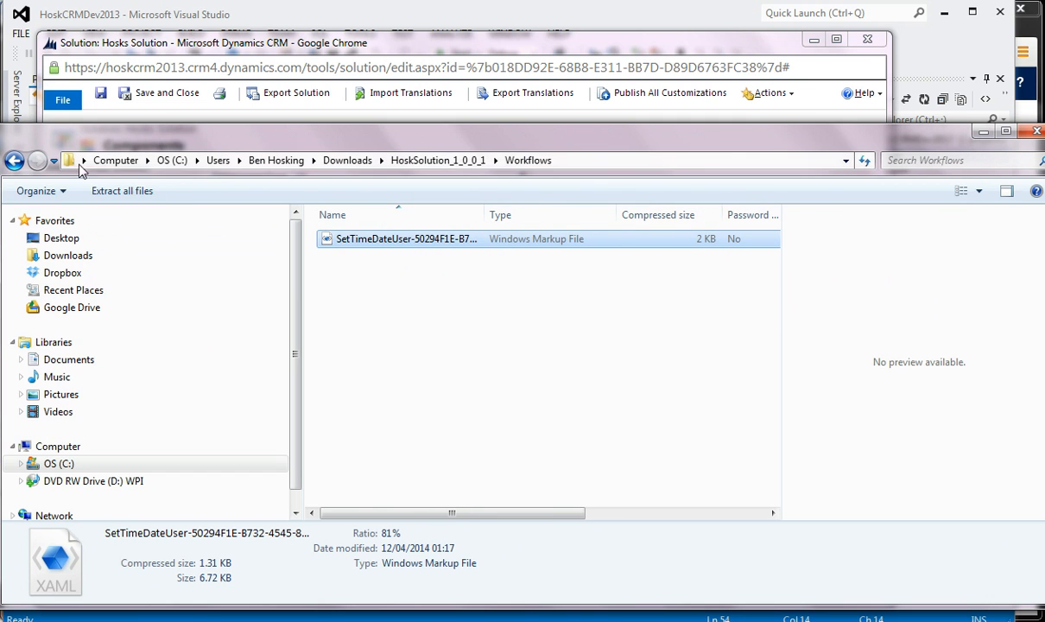
{"action": "left_click", "coordinate": [15, 160]}
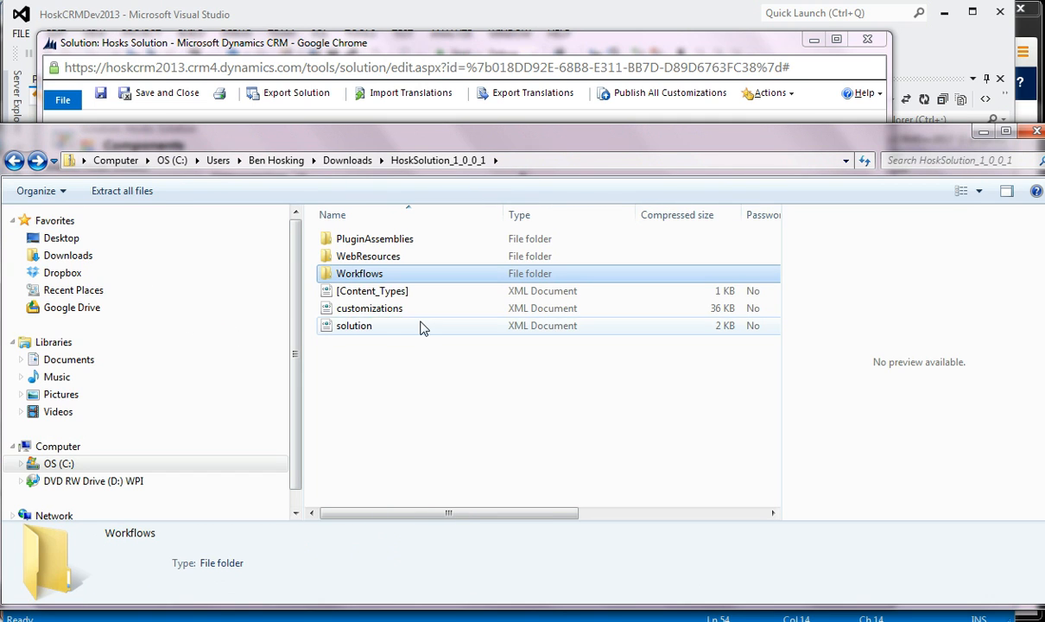
- Leave the zip, minimize the Downloads folder and close the Hosks Solution window to return to the All Solutions list
{"action": "left_click", "coordinate": [14, 161]}
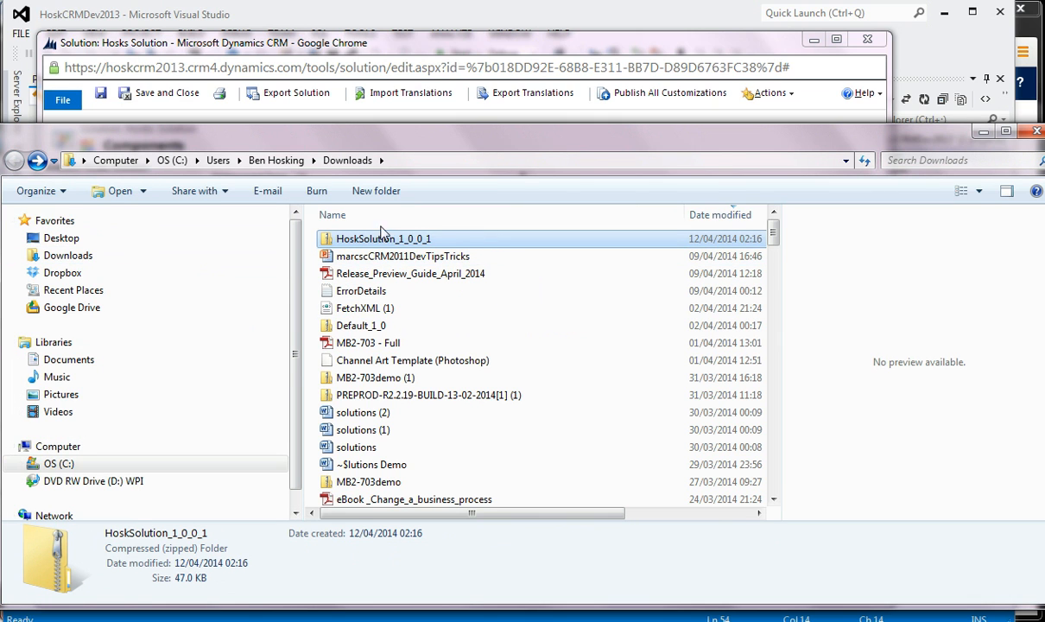
{"action": "left_click", "coordinate": [982, 131]}
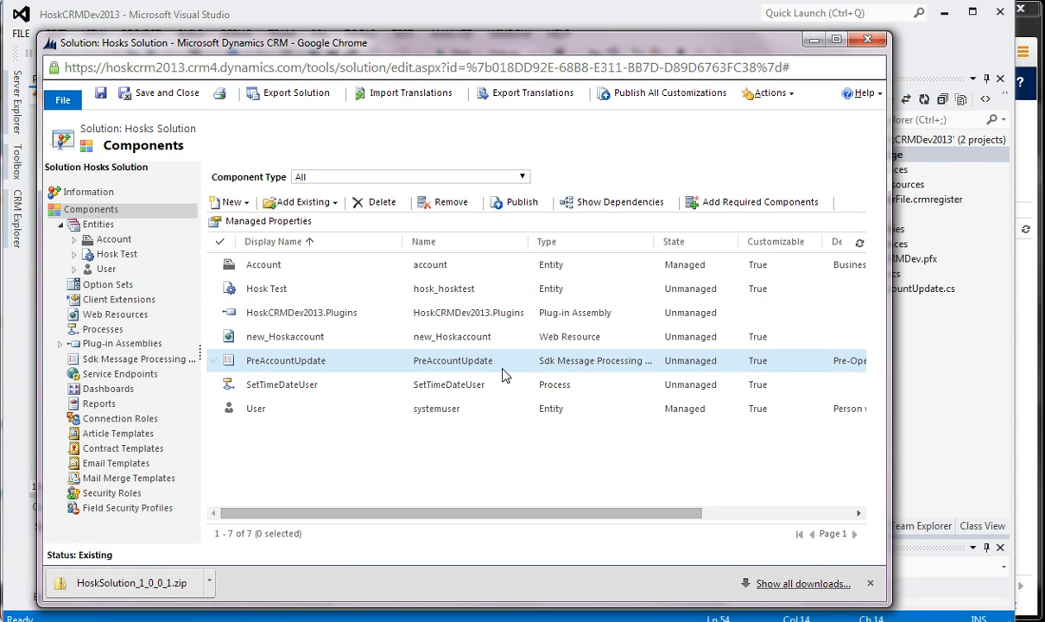
{"action": "left_click", "coordinate": [868, 40]}
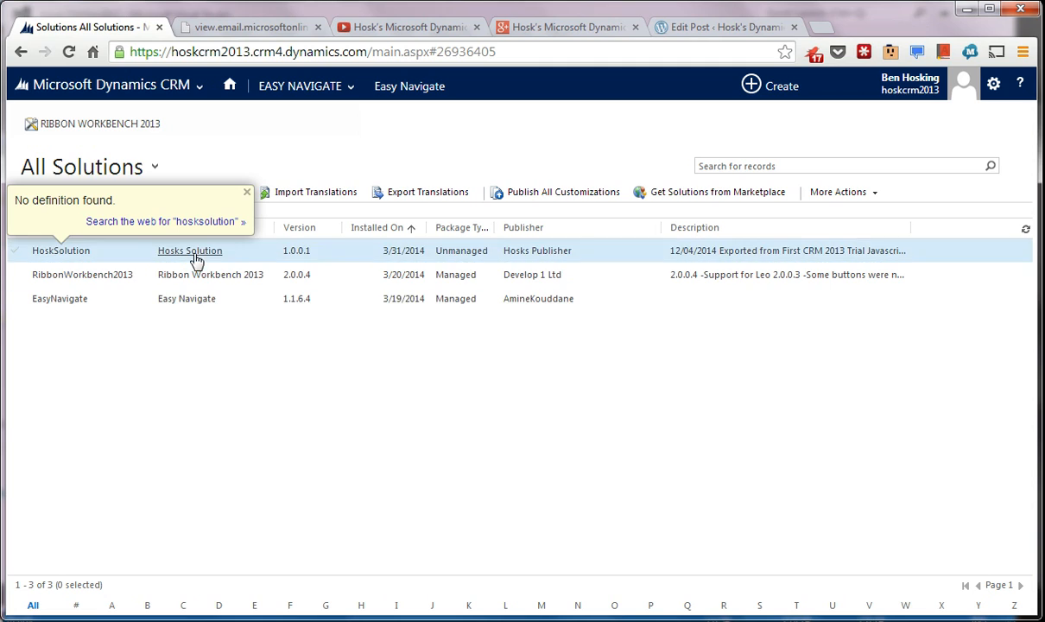
{"action": "left_click", "coordinate": [246, 194]}
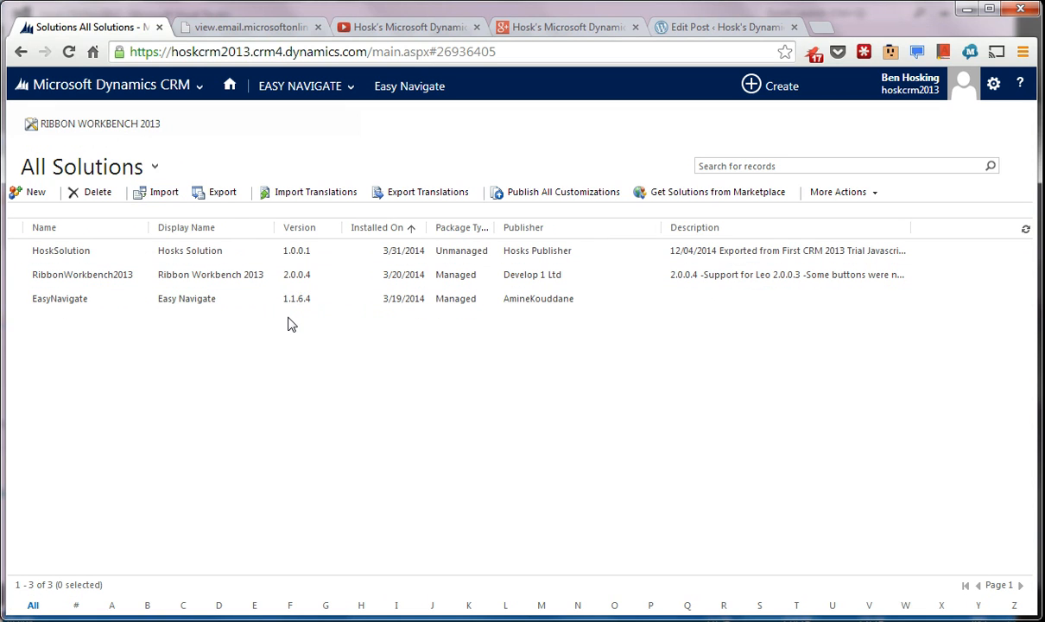
- Go to the Sales accounts and open the account listed directly below Blue Yonder Airlines (sample)
{"action": "mouse_move", "coordinate": [340, 93]}
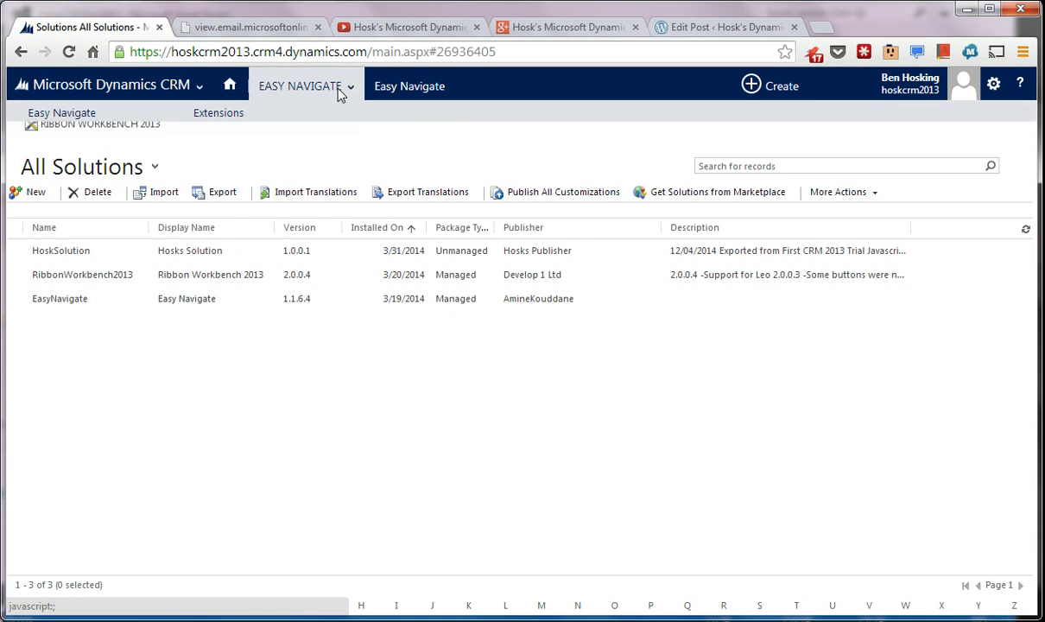
{"action": "left_click", "coordinate": [201, 88]}
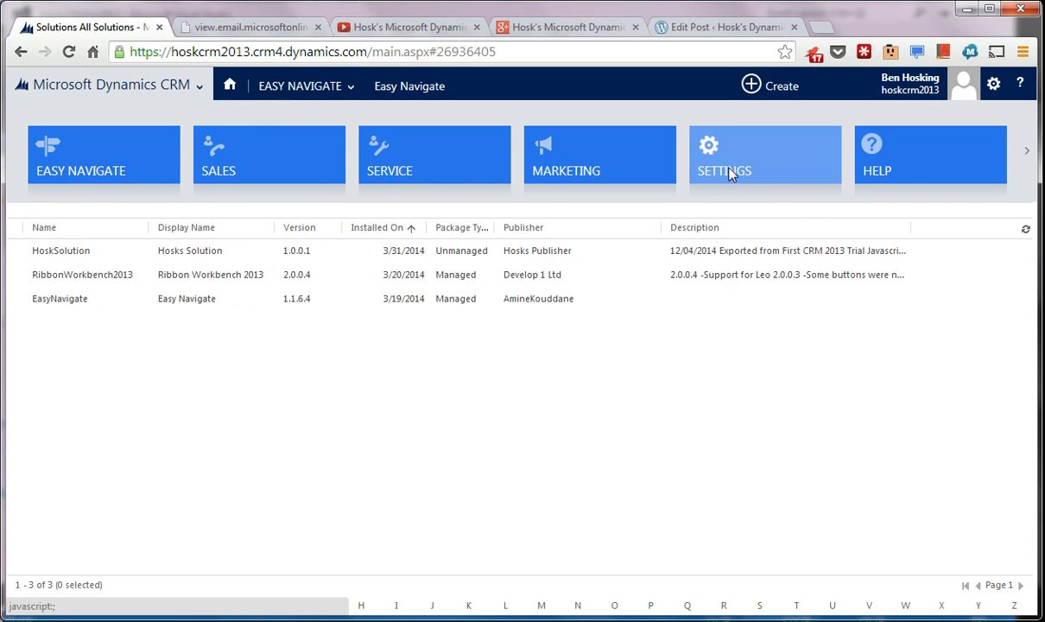
{"action": "left_click", "coordinate": [222, 173]}
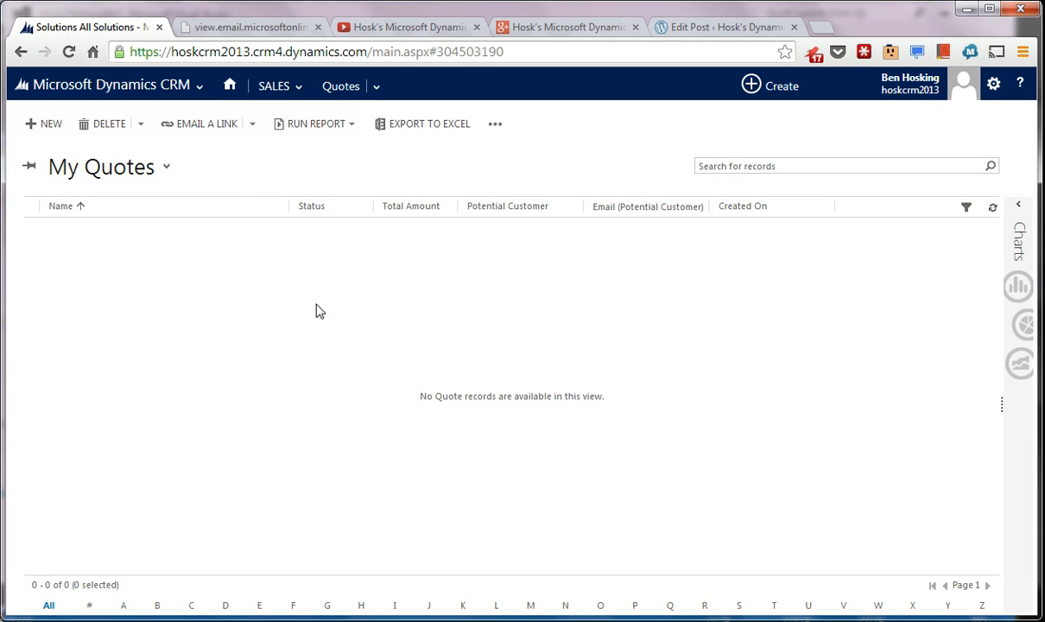
{"action": "left_click", "coordinate": [293, 86]}
{"action": "left_click", "coordinate": [600, 159]}
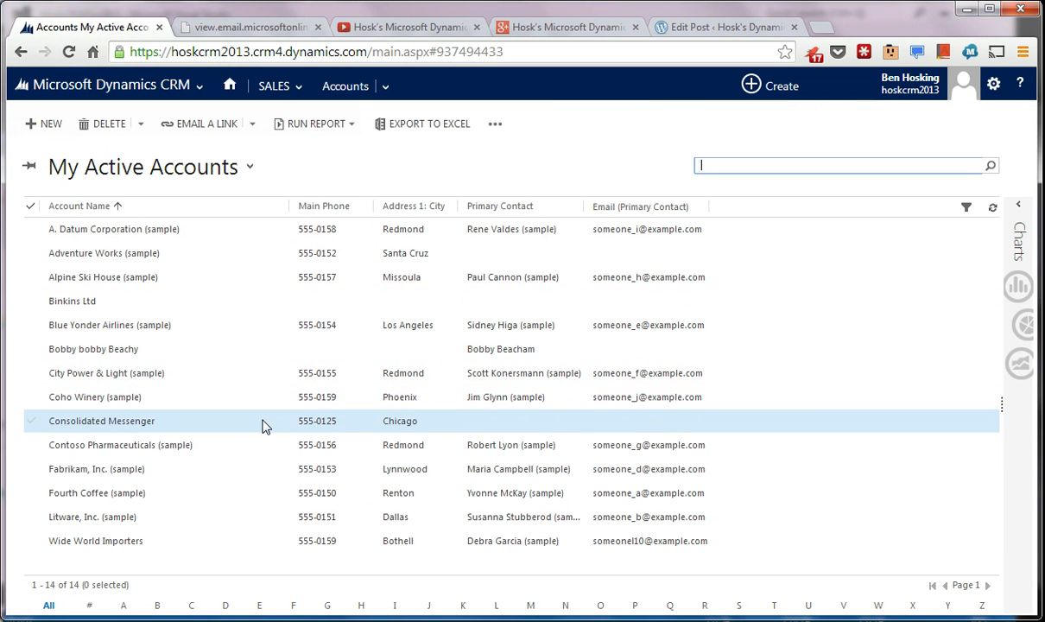
{"action": "left_click", "coordinate": [200, 302]}
{"action": "left_click", "coordinate": [242, 354]}
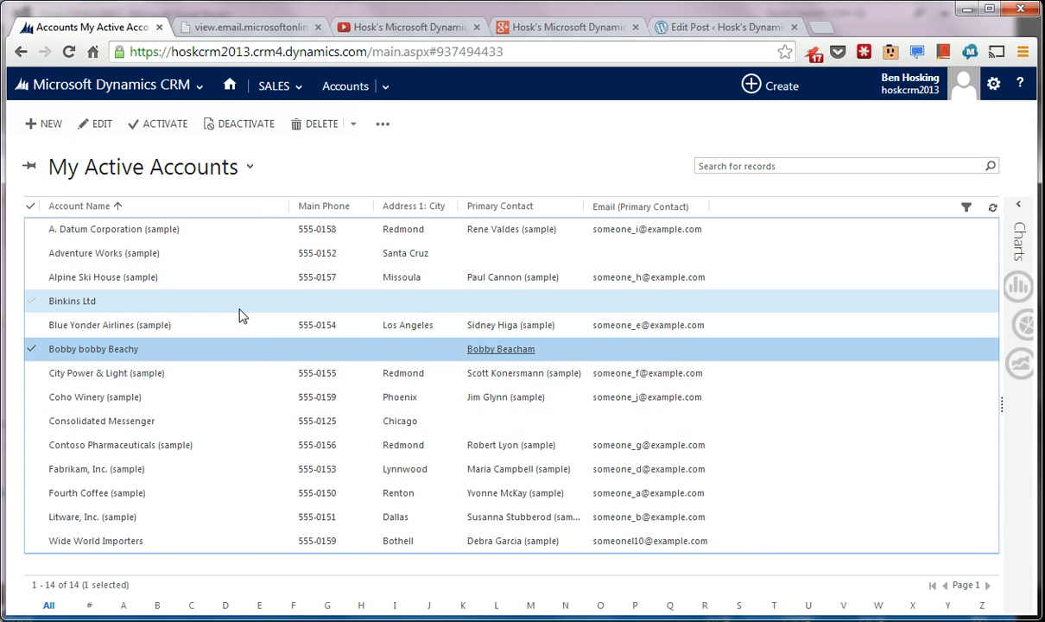
{"action": "double_click", "coordinate": [259, 351]}
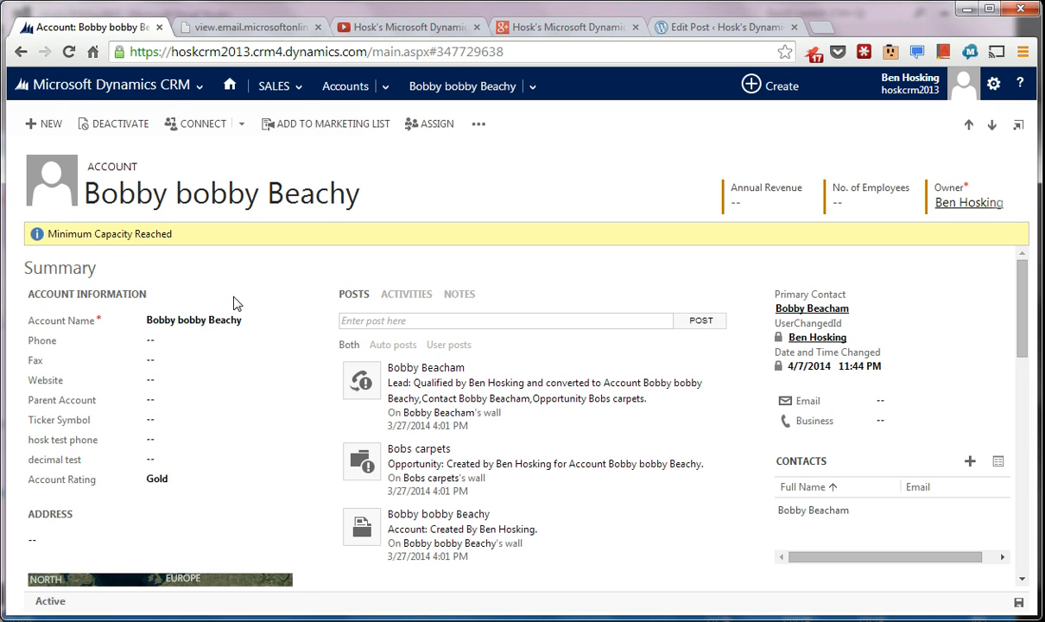
- Go to the Sales dashboards, start Advanced Find from there and enlarge its window
{"action": "left_click", "coordinate": [151, 87]}
{"action": "left_click", "coordinate": [151, 89]}
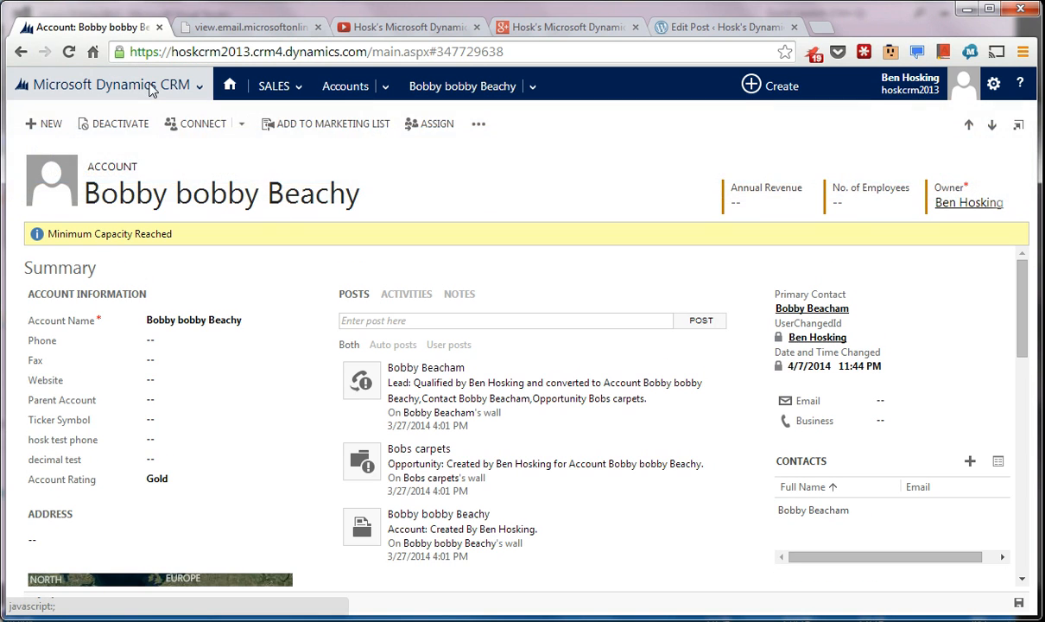
{"action": "left_click", "coordinate": [196, 85]}
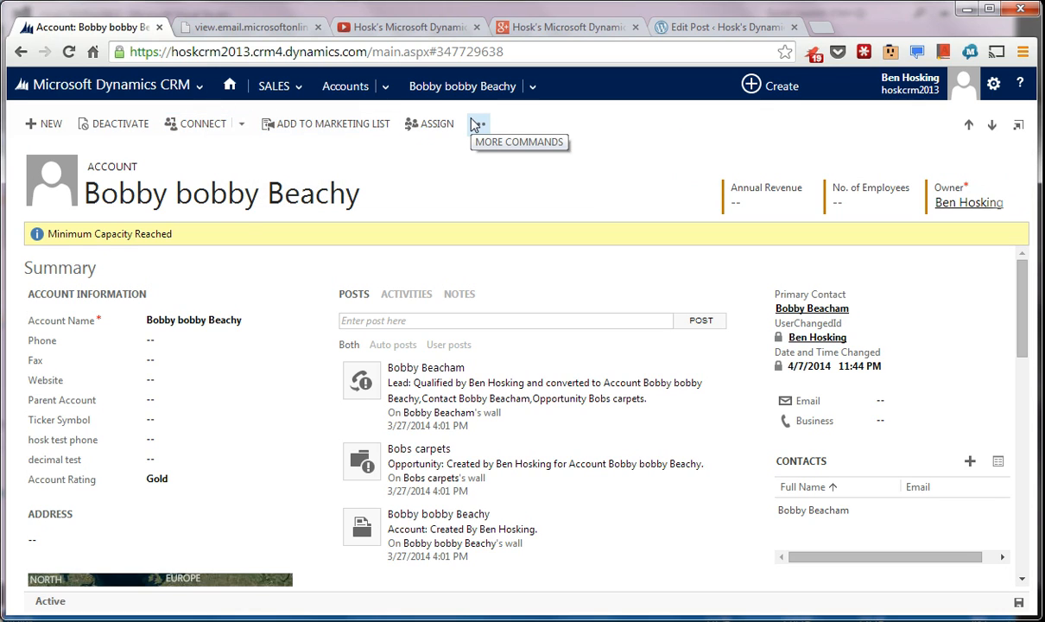
{"action": "left_click", "coordinate": [294, 94]}
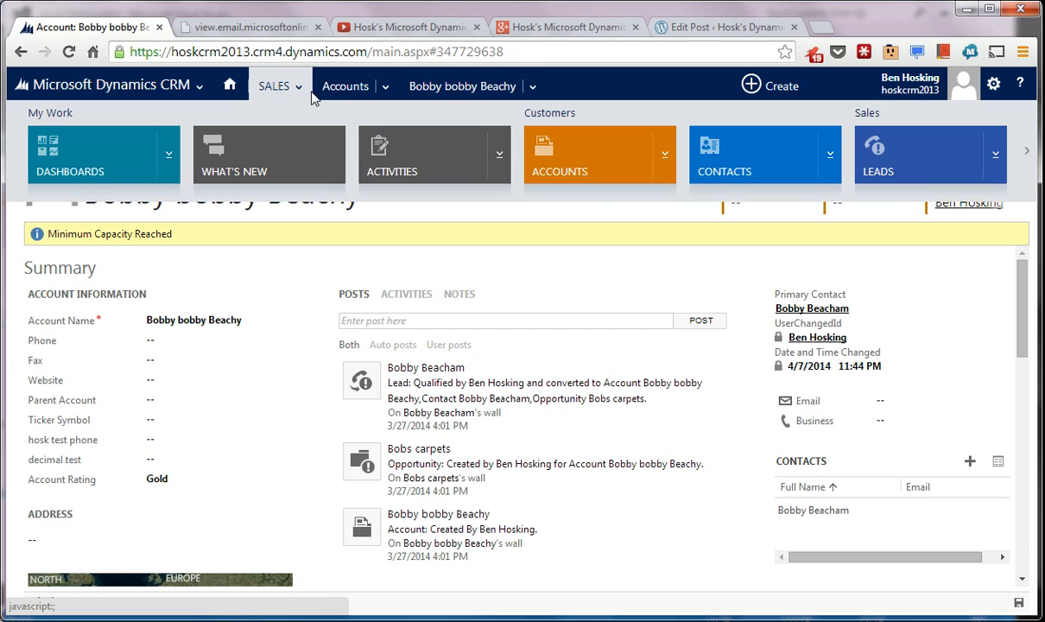
{"action": "left_click", "coordinate": [142, 162]}
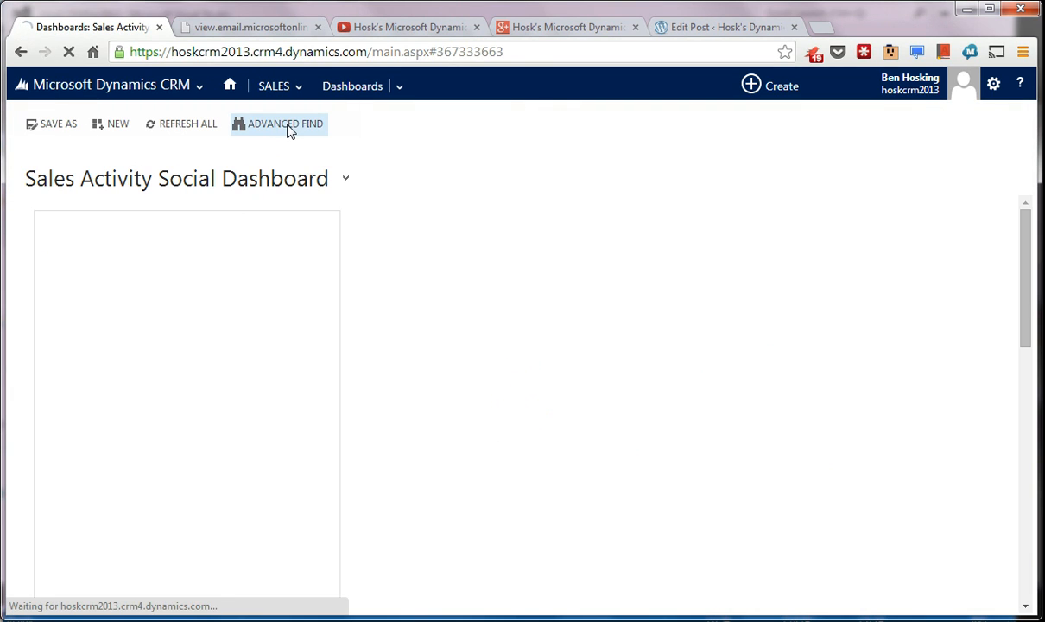
{"action": "left_click", "coordinate": [290, 127]}
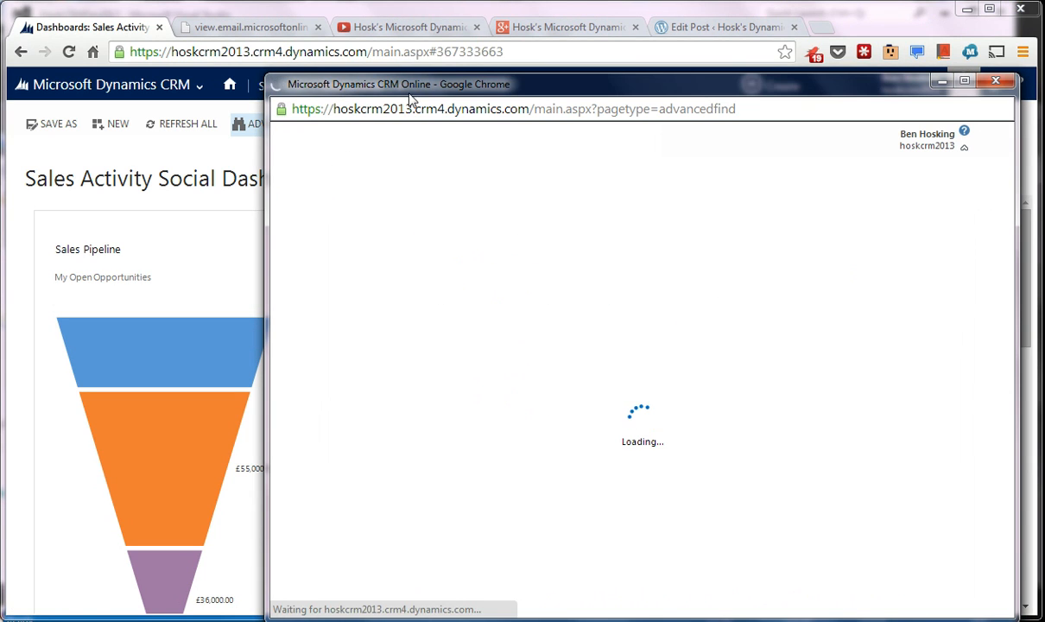
{"action": "left_click_drag", "start_coordinate": [402, 79], "coordinate": [145, 44]}
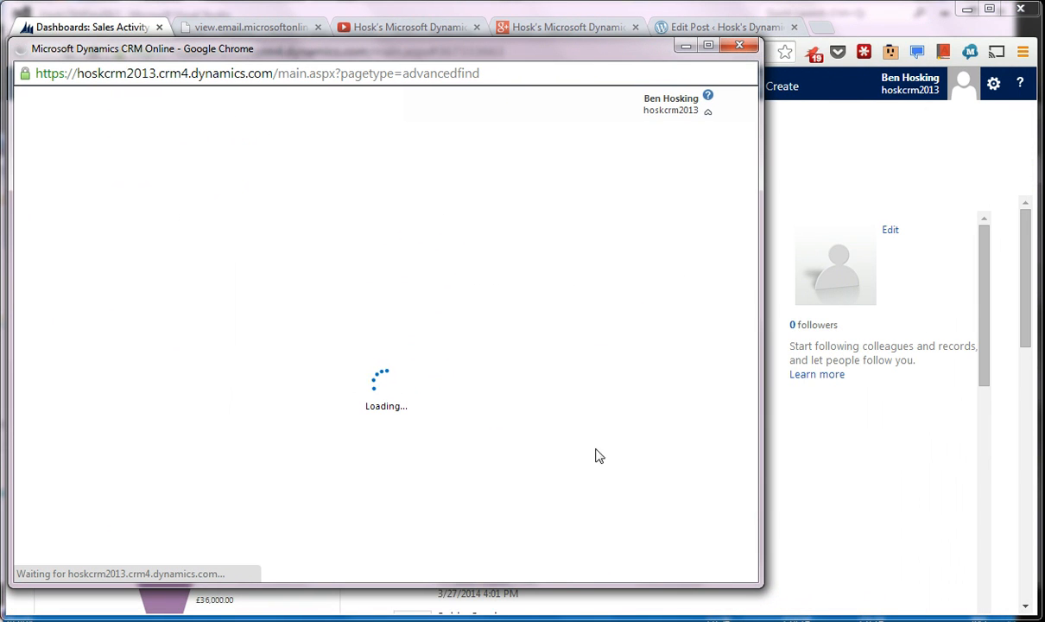
{"action": "left_click_drag", "start_coordinate": [760, 586], "coordinate": [990, 609]}
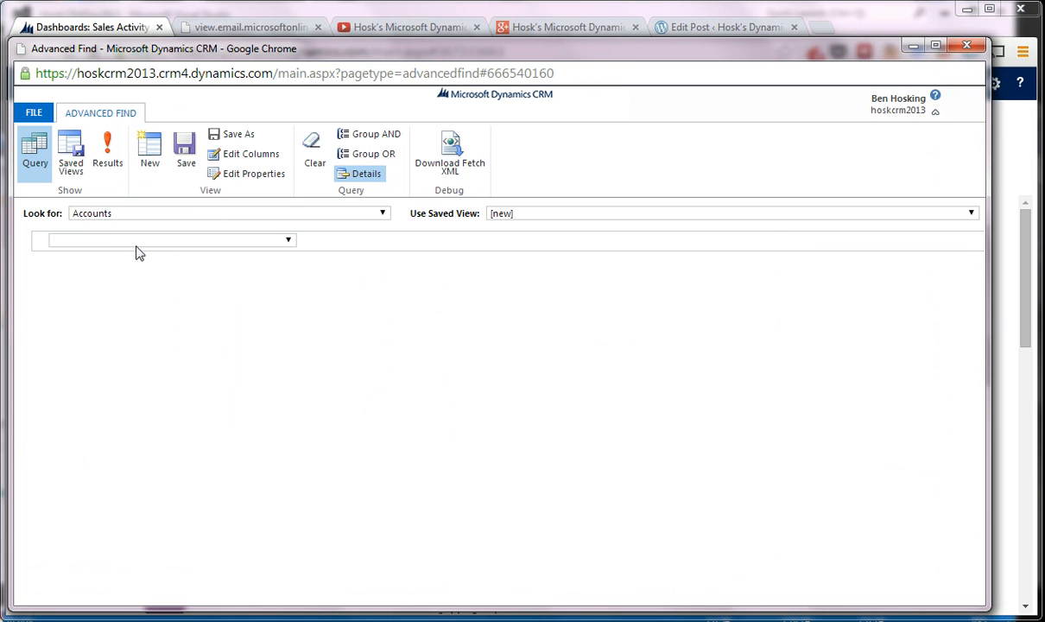
- Start adding columns to the Accounts query's view and select all columns of the Account record type
{"action": "left_click", "coordinate": [262, 156]}
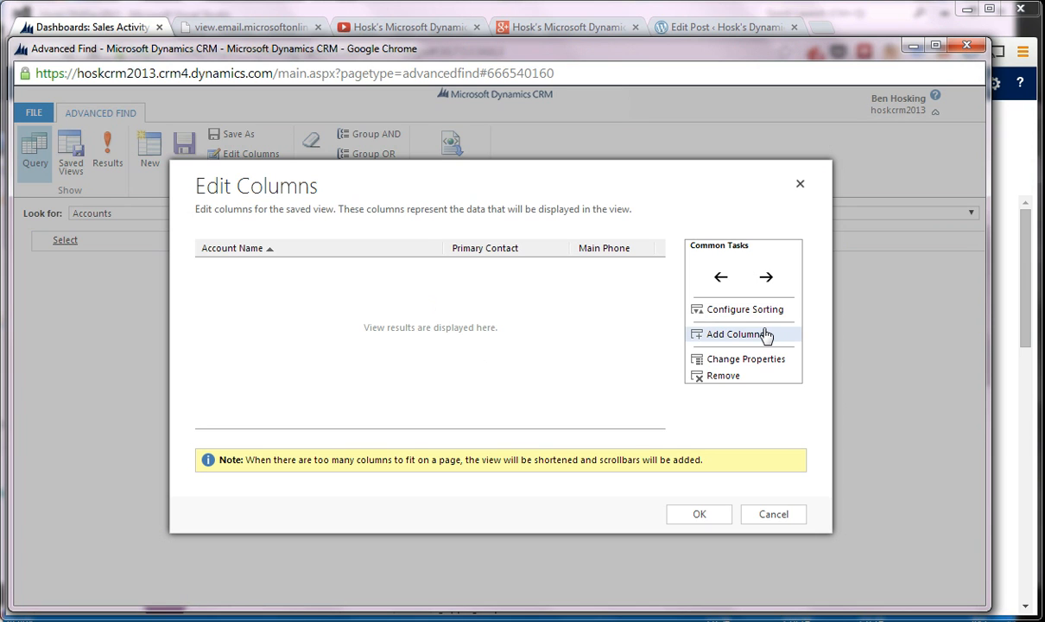
{"action": "left_click", "coordinate": [765, 335]}
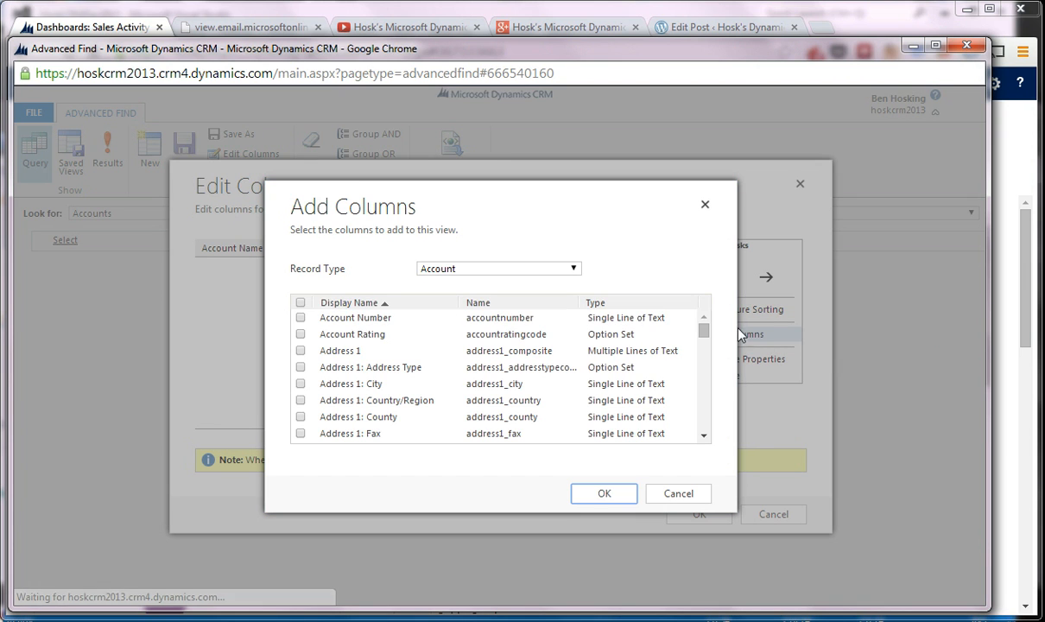
{"action": "left_click", "coordinate": [301, 302]}
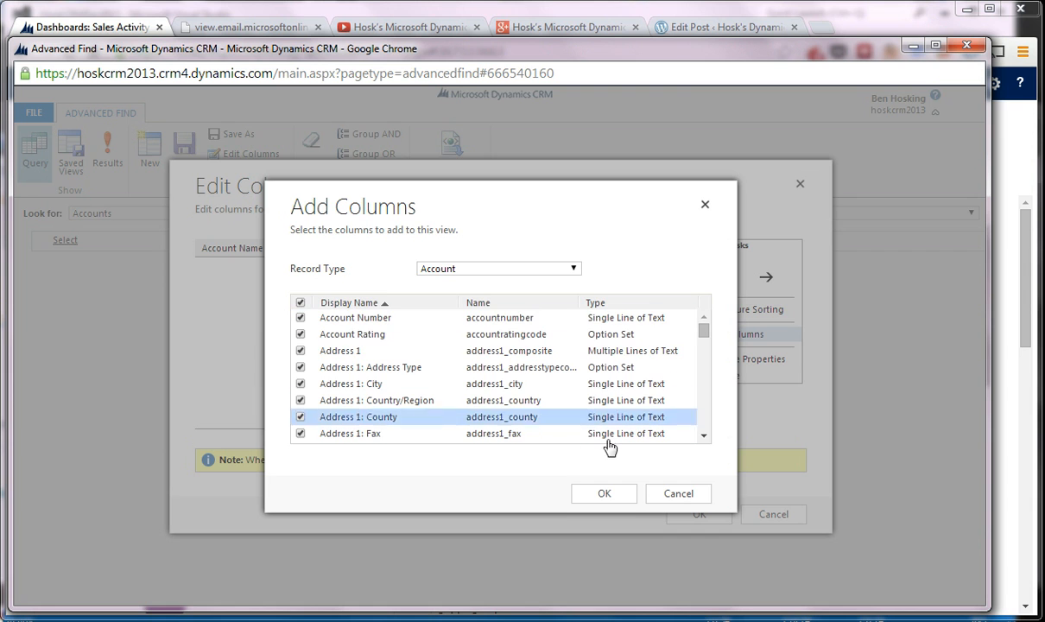
- Exclude Modified By from the selected Account columns, and clear and reselect Modified On
{"action": "left_click_drag", "start_coordinate": [702, 333], "coordinate": [706, 409]}
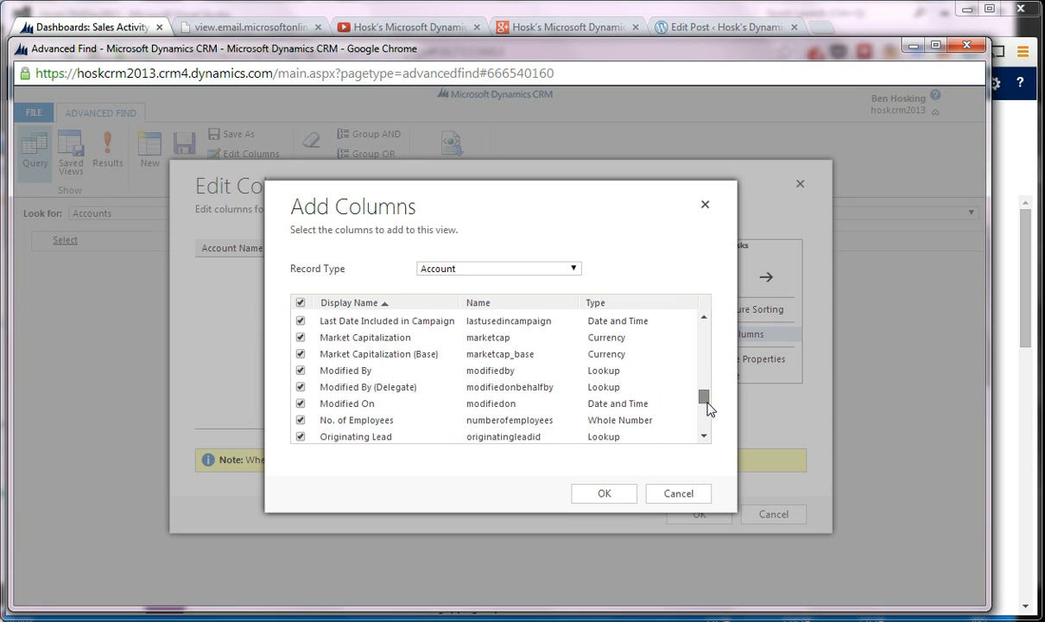
{"action": "left_click", "coordinate": [300, 403]}
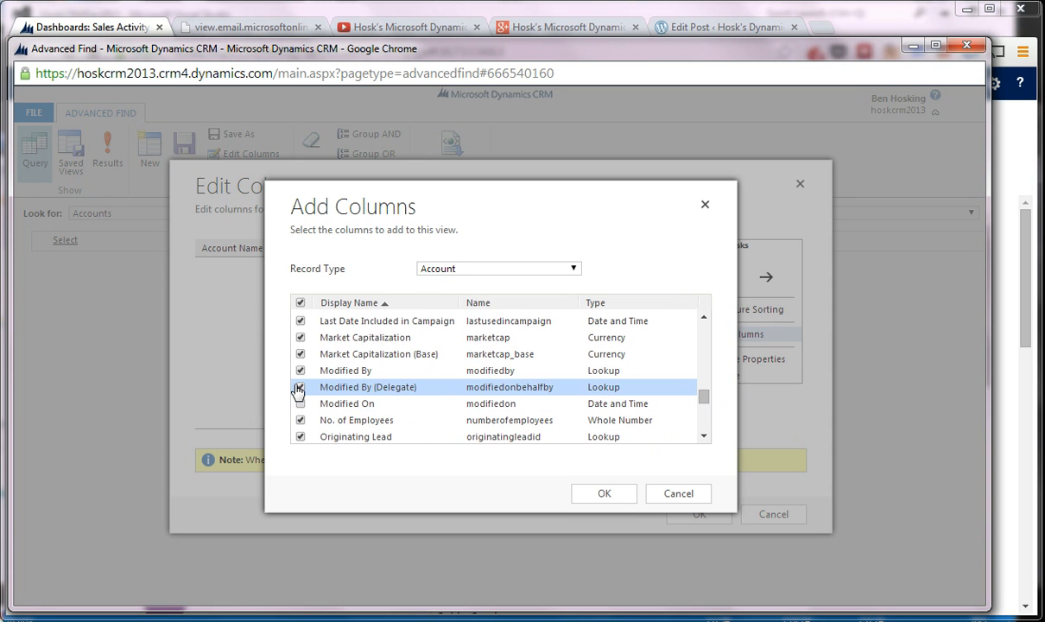
{"action": "left_click", "coordinate": [299, 370]}
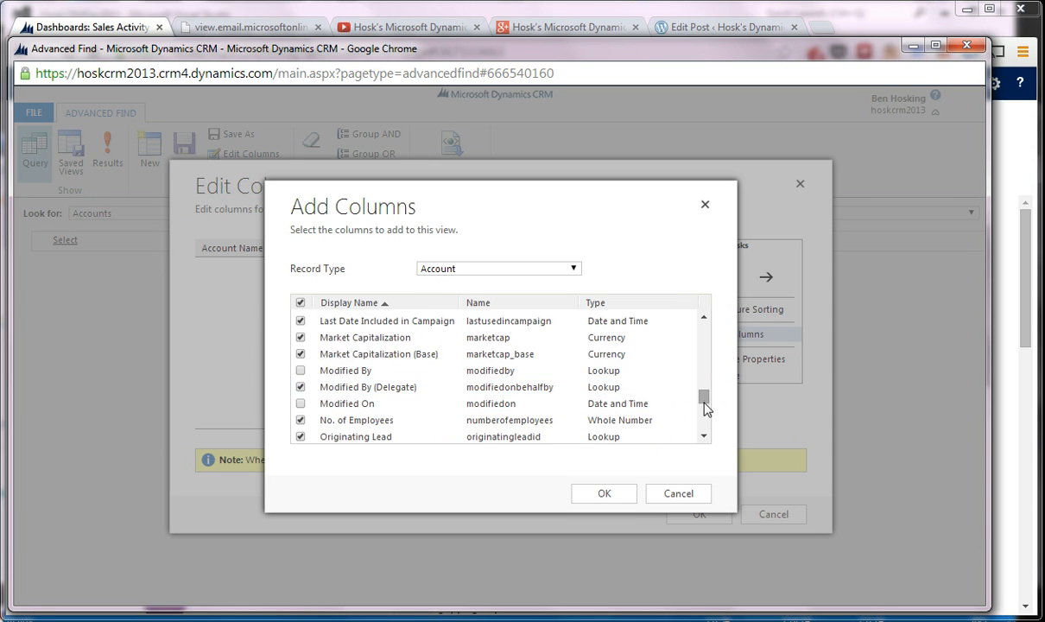
{"action": "scroll", "coordinate": [704, 404], "scroll_direction": "up", "scroll_amount": 2}
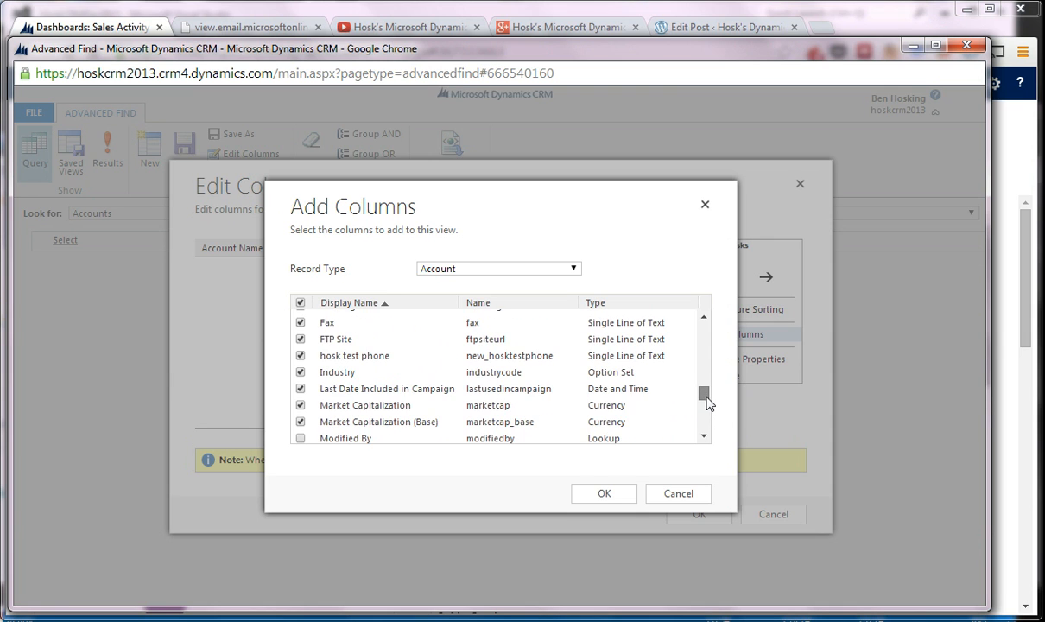
{"action": "scroll", "coordinate": [713, 413], "scroll_direction": "down", "scroll_amount": 4}
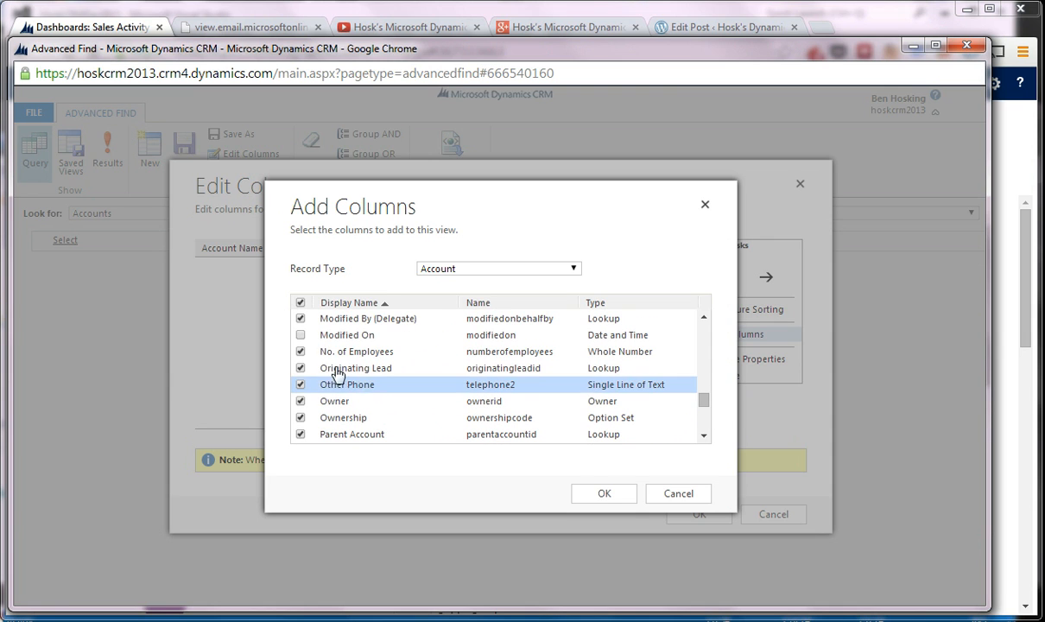
{"action": "left_click", "coordinate": [300, 336]}
{"action": "scroll", "coordinate": [300, 344], "scroll_direction": "up", "scroll_amount": 2}
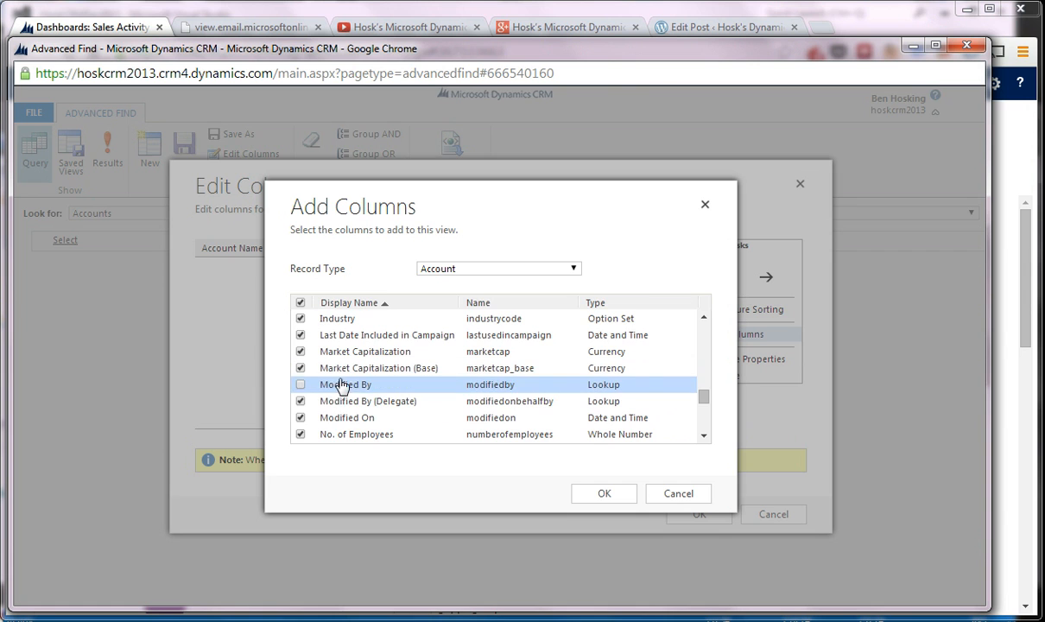
- Check through the remaining selected Account columns and apply them to the Accounts query's view
{"action": "scroll", "coordinate": [322, 384], "scroll_direction": "up", "scroll_amount": 20}
{"action": "scroll", "coordinate": [375, 406], "scroll_direction": "up", "scroll_amount": 4}
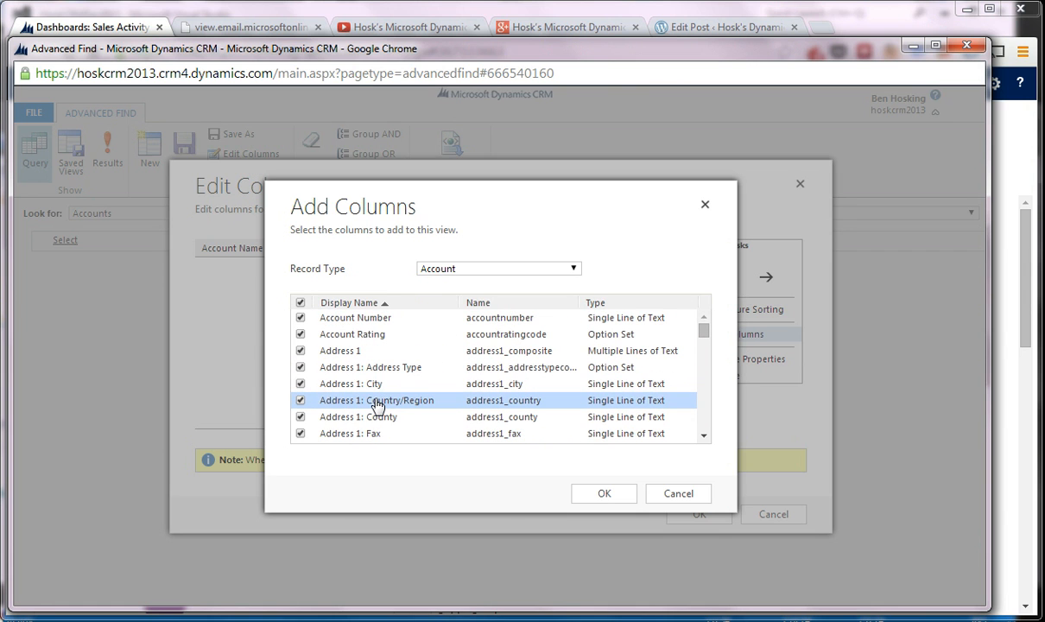
{"action": "scroll", "coordinate": [375, 404], "scroll_direction": "down", "scroll_amount": 7}
{"action": "scroll", "coordinate": [376, 403], "scroll_direction": "down", "scroll_amount": 15}
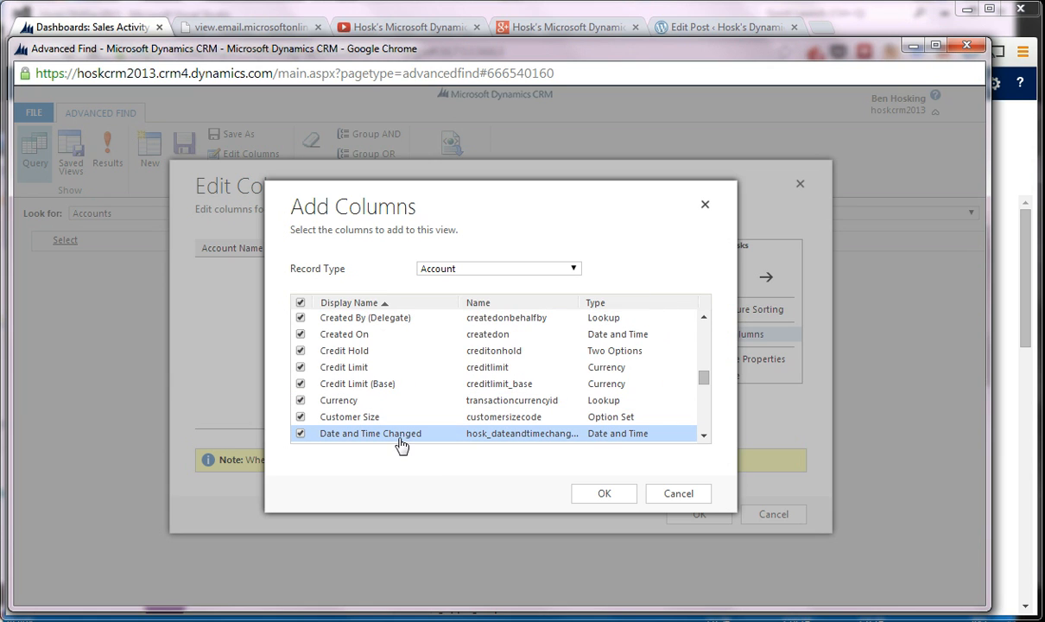
{"action": "scroll", "coordinate": [385, 396], "scroll_direction": "up", "scroll_amount": 3}
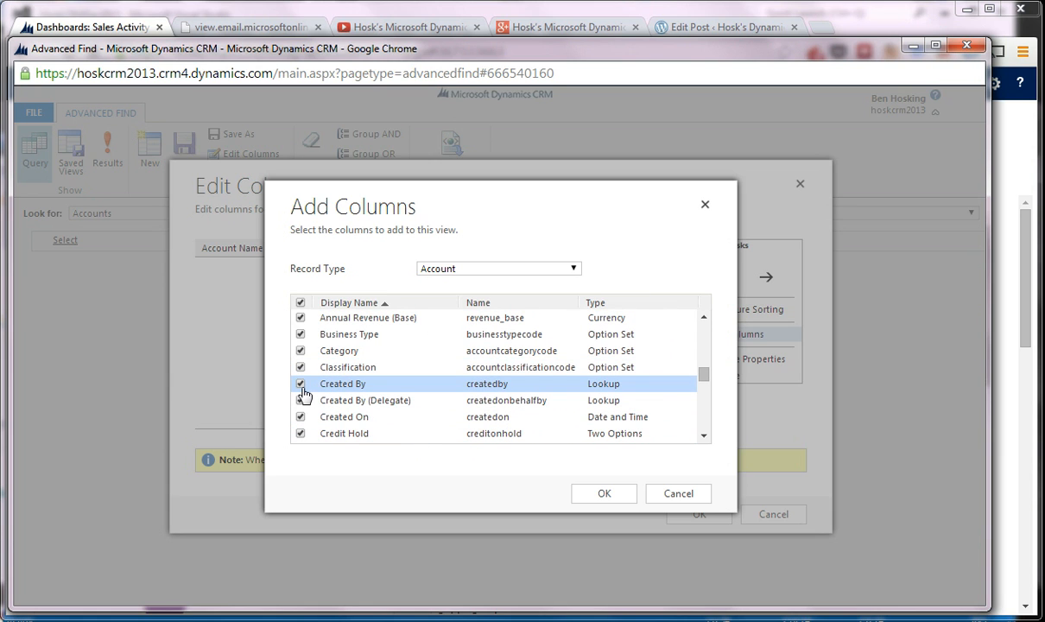
{"action": "scroll", "coordinate": [470, 430], "scroll_direction": "down", "scroll_amount": 10}
{"action": "scroll", "coordinate": [473, 429], "scroll_direction": "down", "scroll_amount": 8}
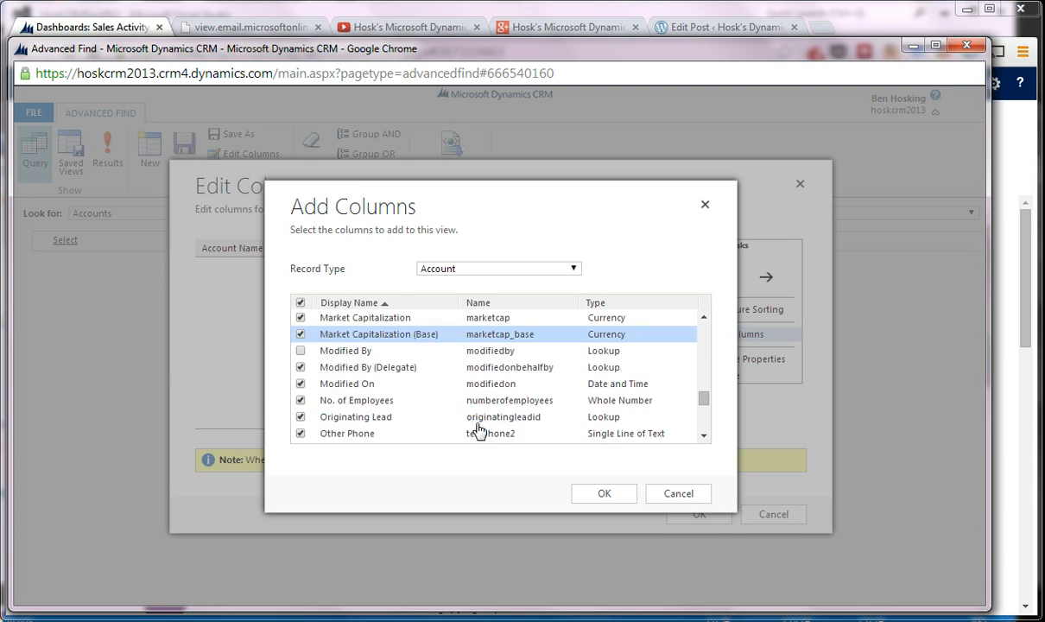
{"action": "left_click", "coordinate": [604, 494]}
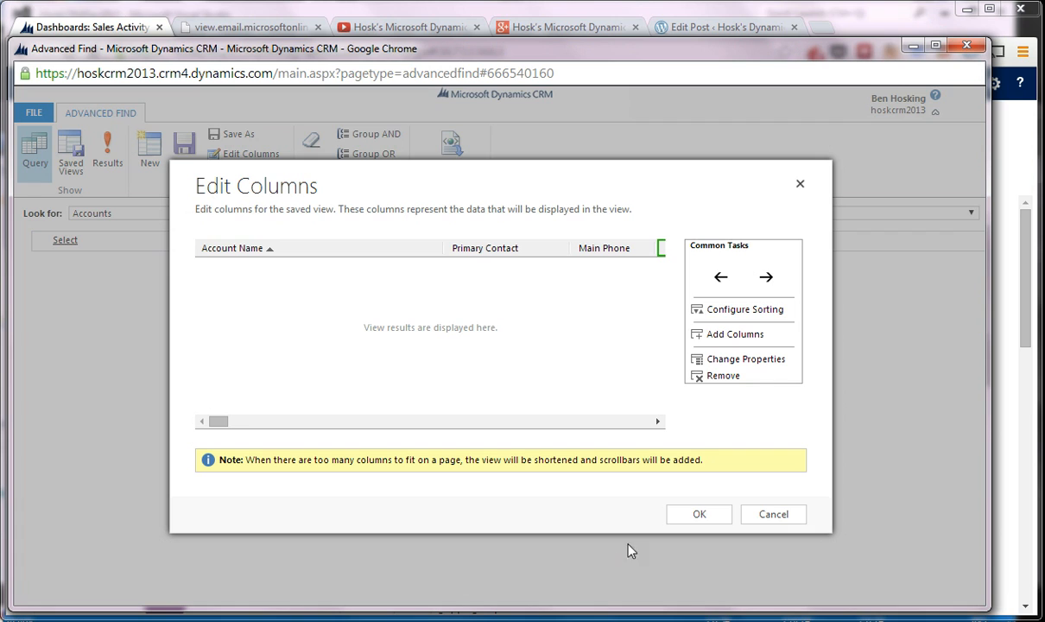
{"action": "left_click", "coordinate": [700, 516]}
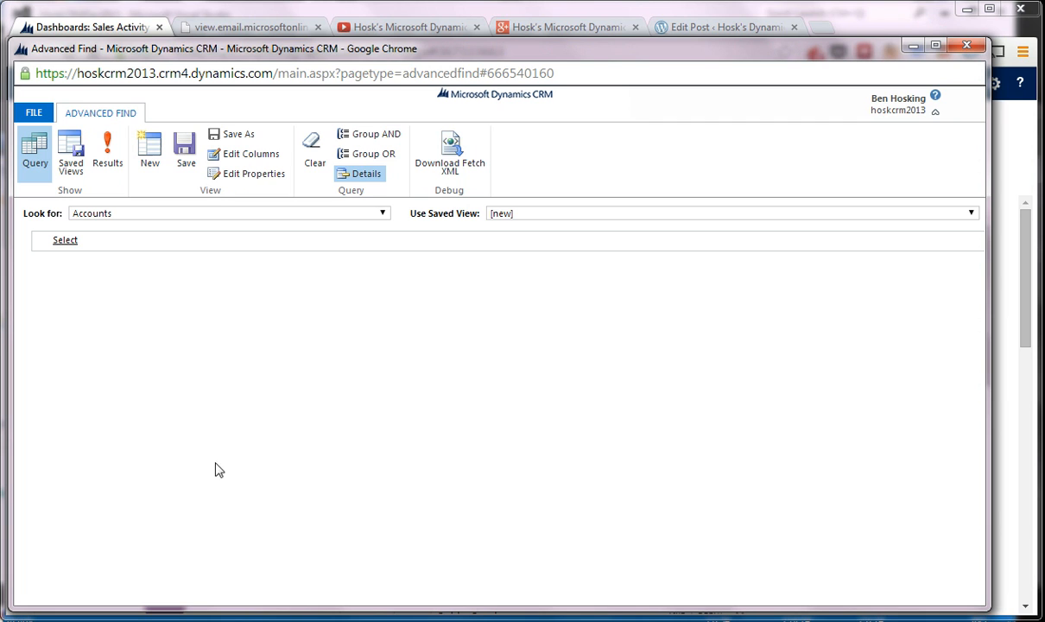
- Run the Accounts query and look through the accounts it returns
{"action": "left_click", "coordinate": [104, 149]}
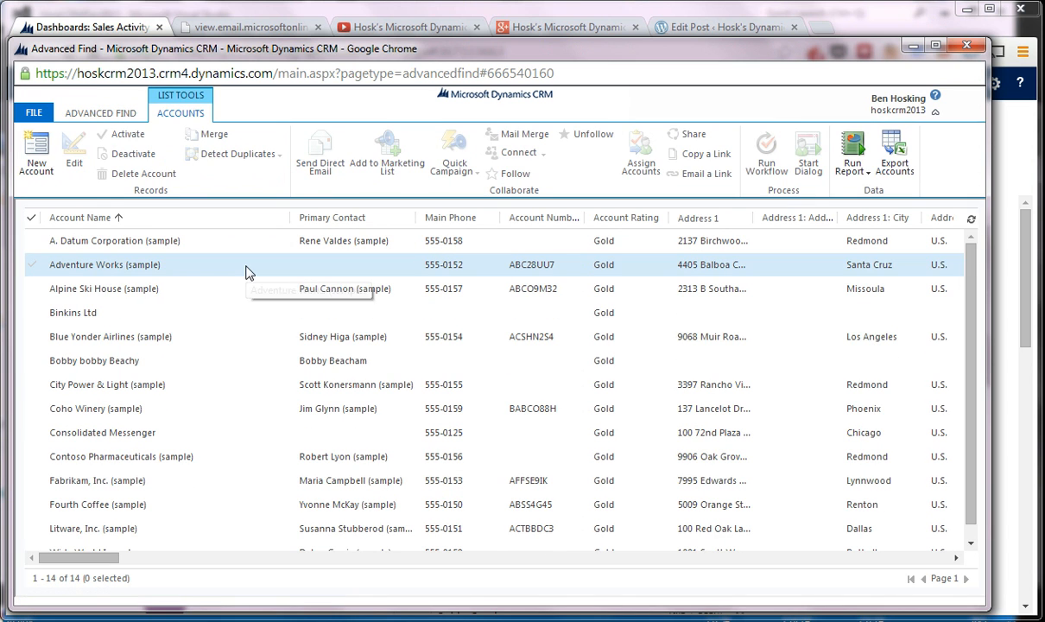
{"action": "scroll", "coordinate": [245, 272], "scroll_direction": "down", "scroll_amount": 1}
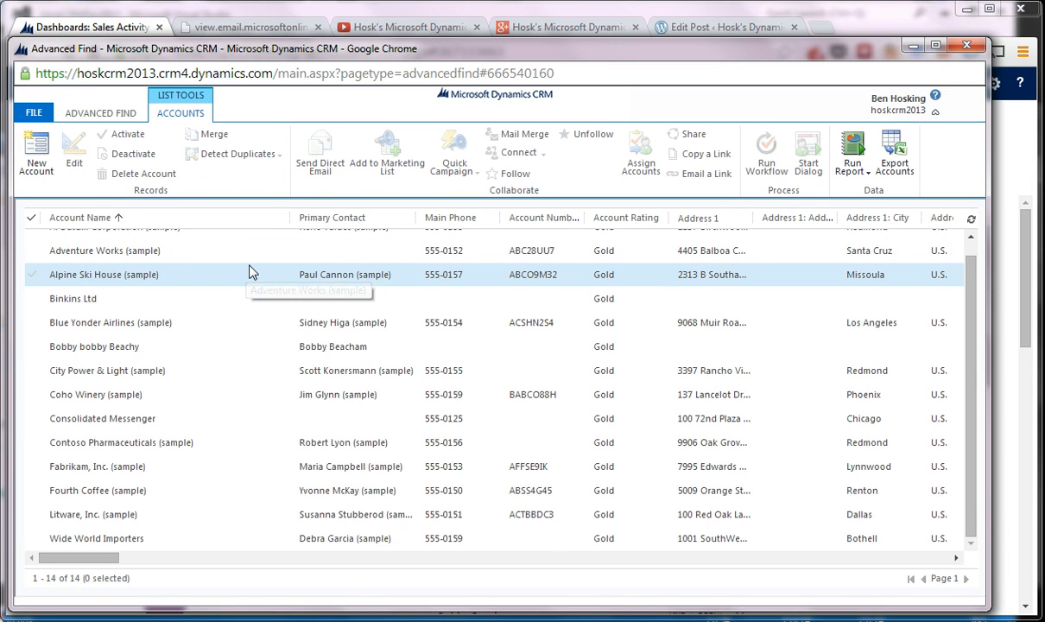
{"action": "scroll", "coordinate": [253, 271], "scroll_direction": "up", "scroll_amount": 1}
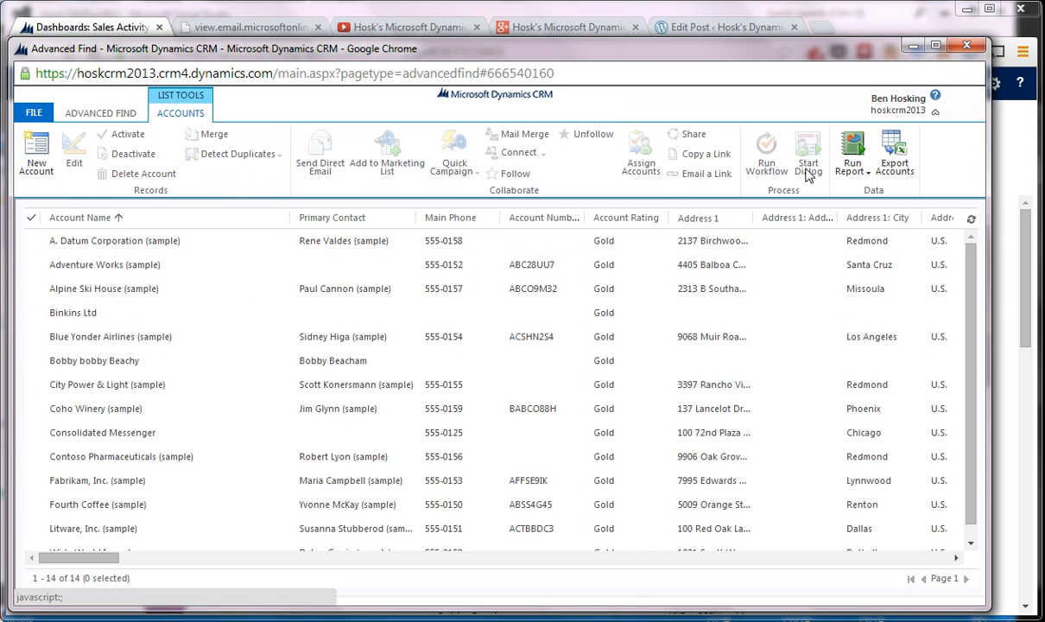
- Export the queried accounts to Excel as a static worksheet with records from this page, without the re-importing option
{"action": "left_click", "coordinate": [894, 157]}
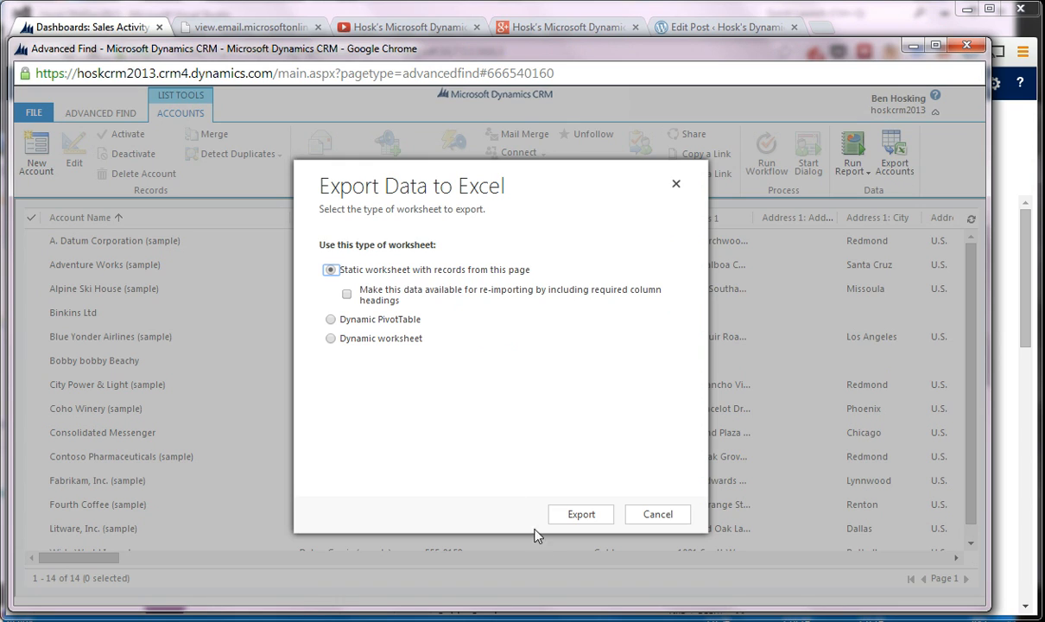
{"action": "left_click", "coordinate": [590, 517]}
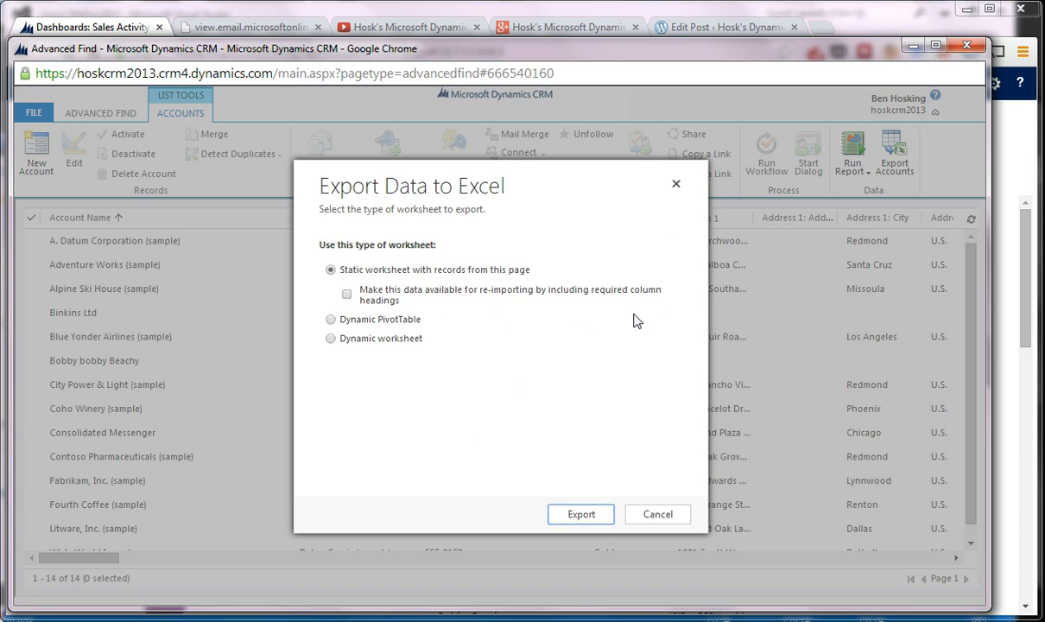
{"action": "left_click", "coordinate": [590, 518]}
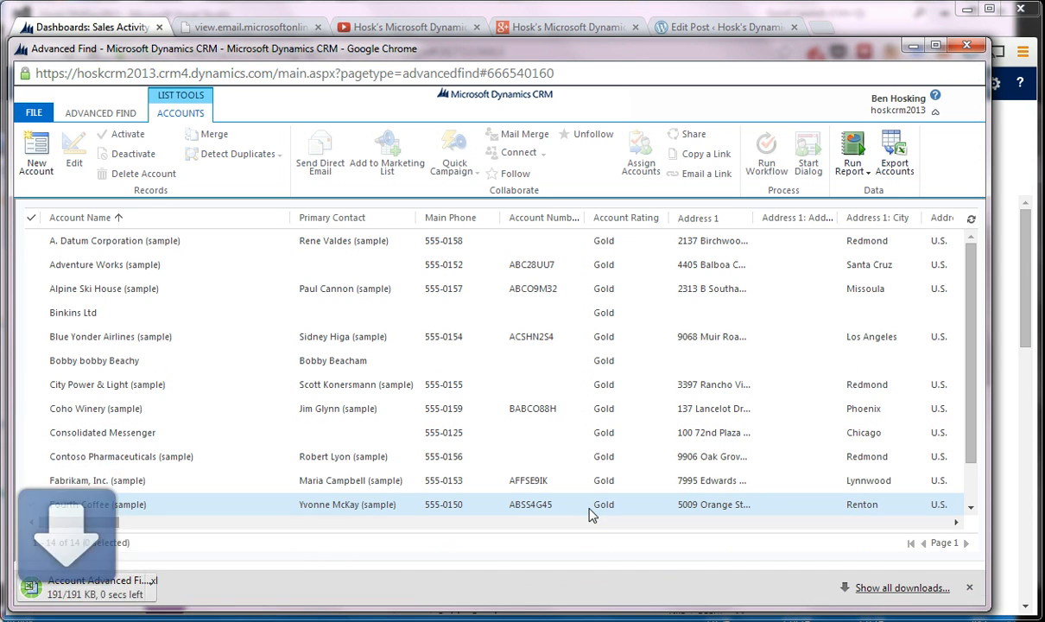
- Open the exported Account Advanced Find View.xls in Excel, view its account records and close Excel
{"action": "left_click", "coordinate": [104, 587]}
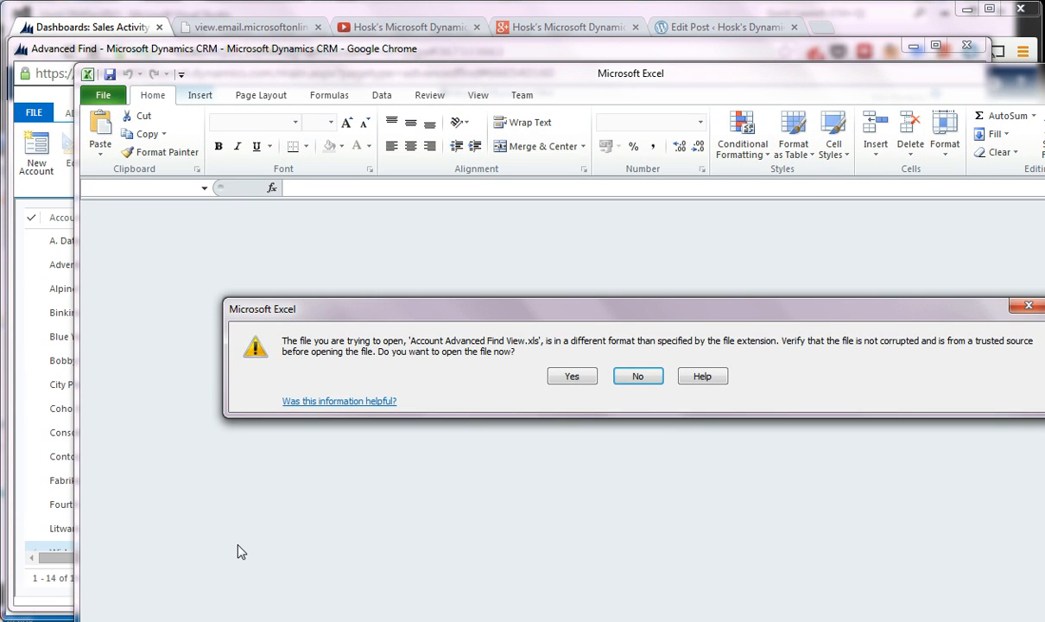
{"action": "left_click", "coordinate": [570, 377]}
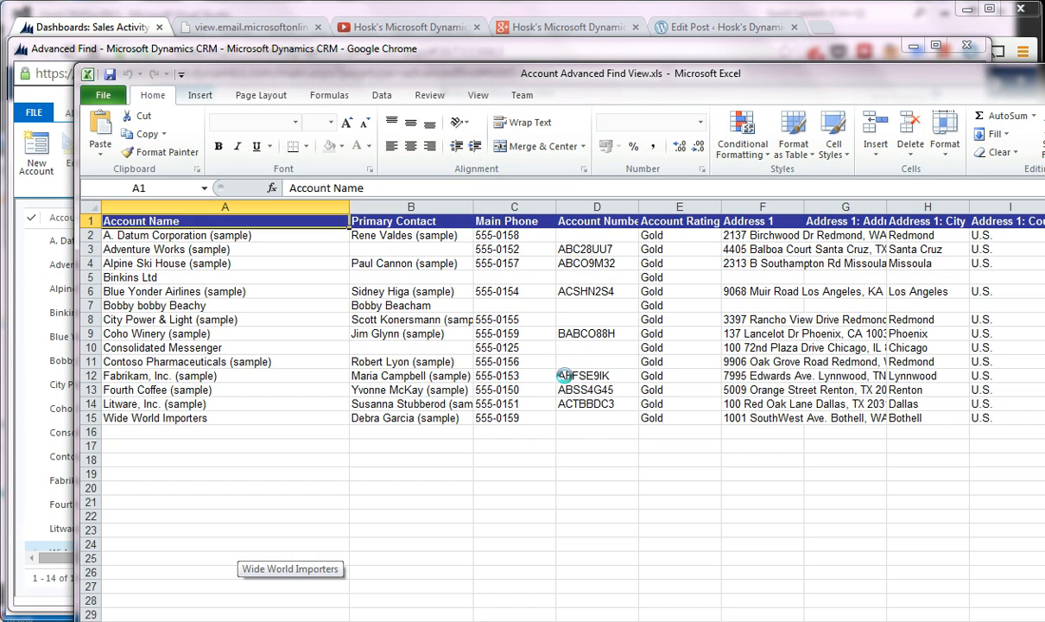
{"action": "double_click", "coordinate": [481, 76]}
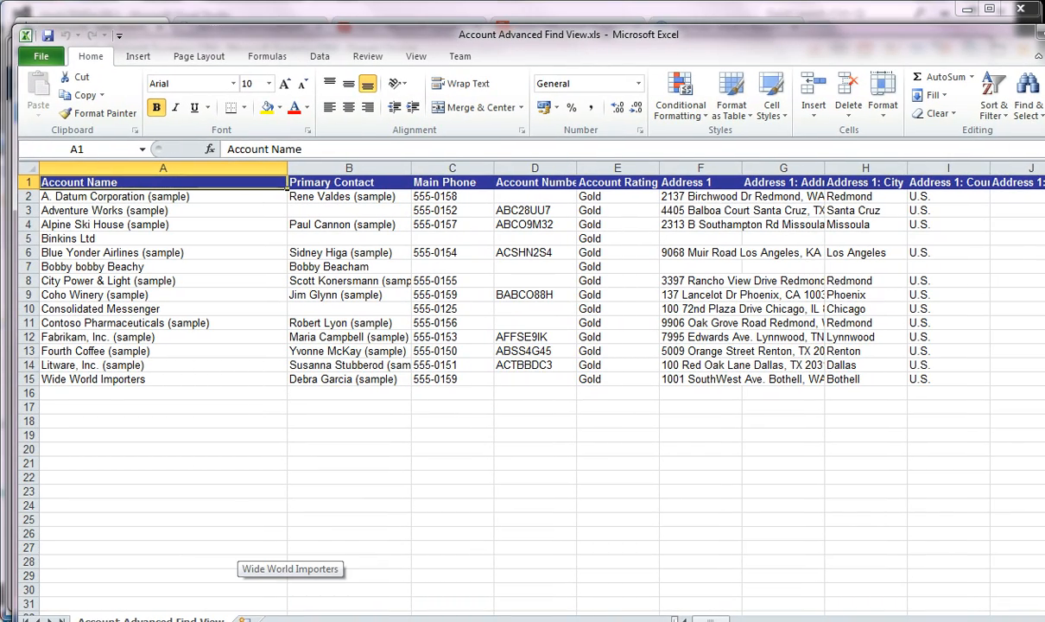
{"action": "key", "text": "alt+F4"}
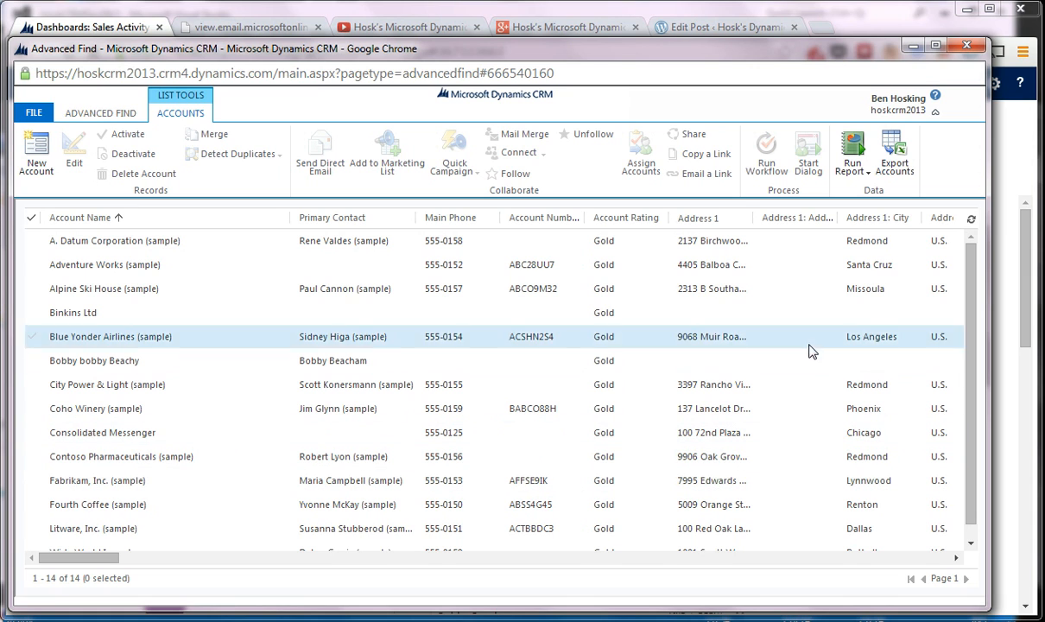
- Close Advanced Find without saving the modified search and switch to the Google+ page for Hosk's Microsoft Dynamic CRM Development
{"action": "scroll", "coordinate": [673, 345], "scroll_direction": "down", "scroll_amount": 1}
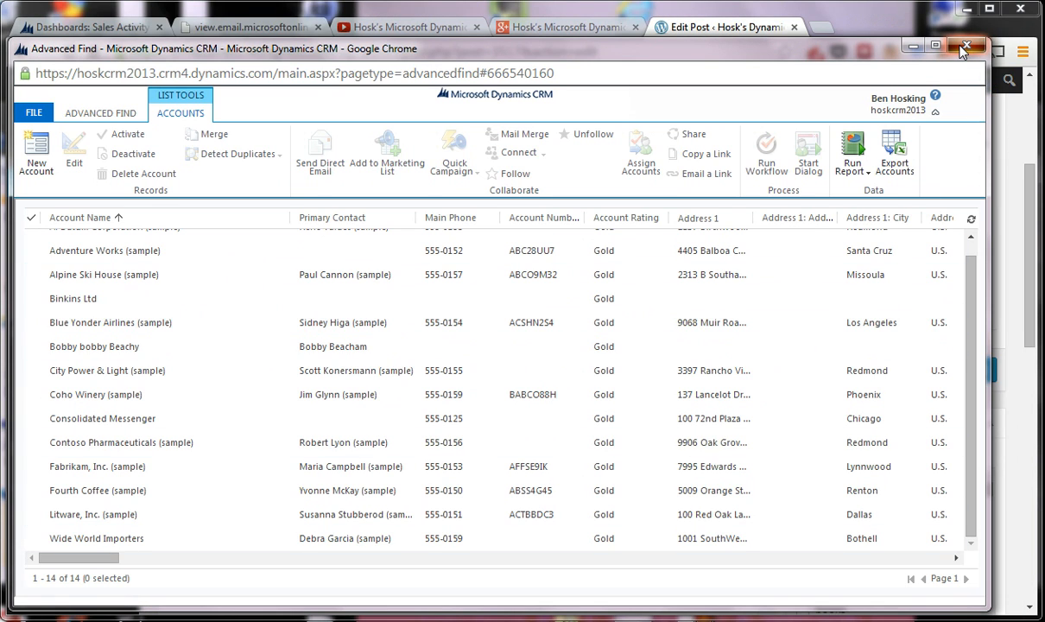
{"action": "left_click", "coordinate": [965, 47]}
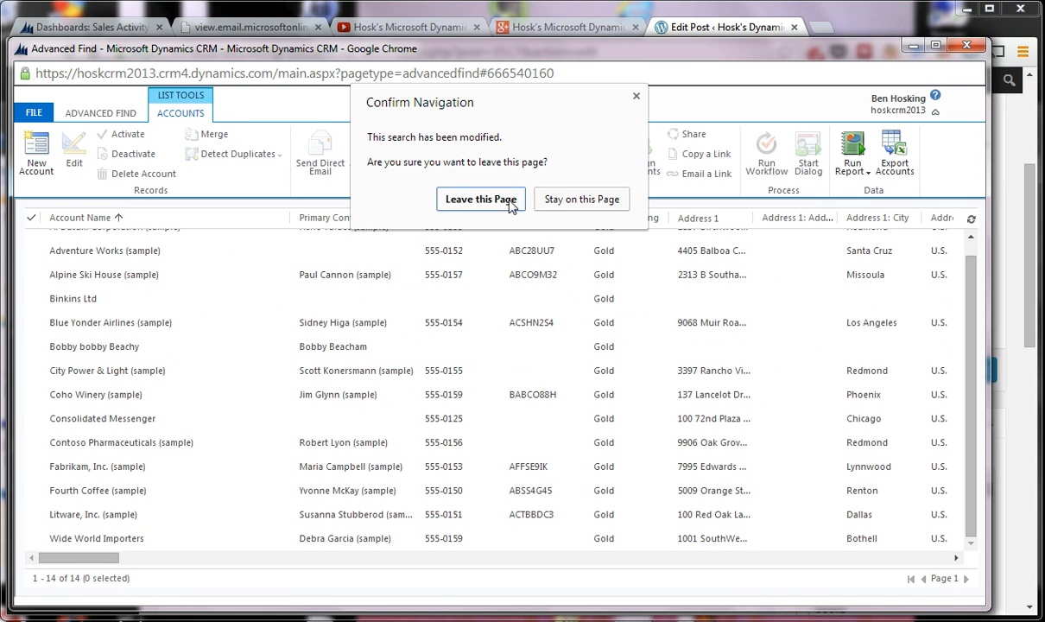
{"action": "left_click", "coordinate": [481, 199]}
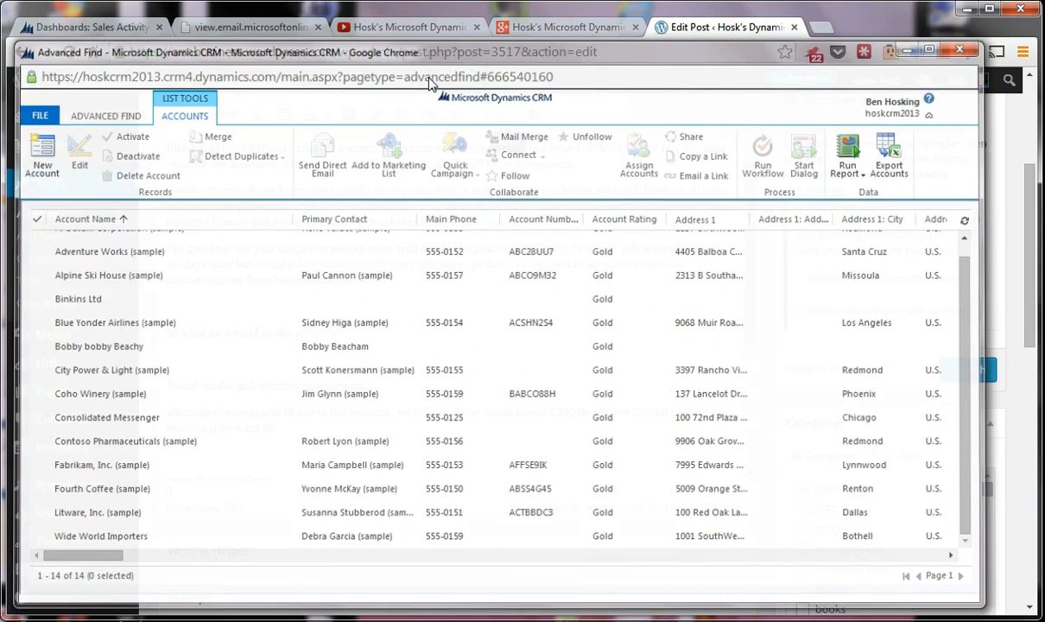
{"action": "left_click", "coordinate": [499, 27]}
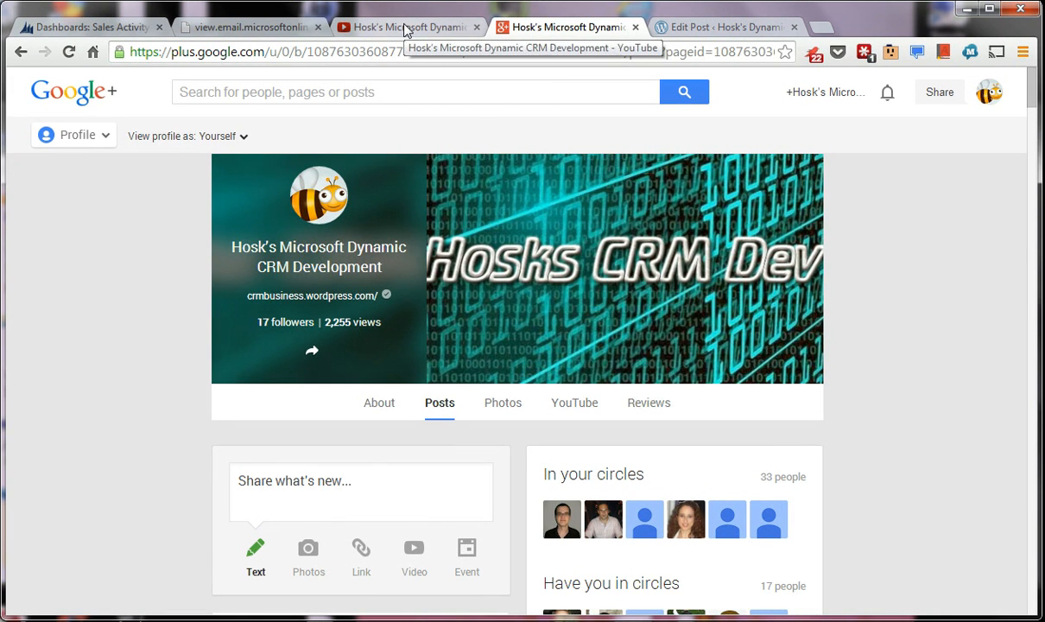